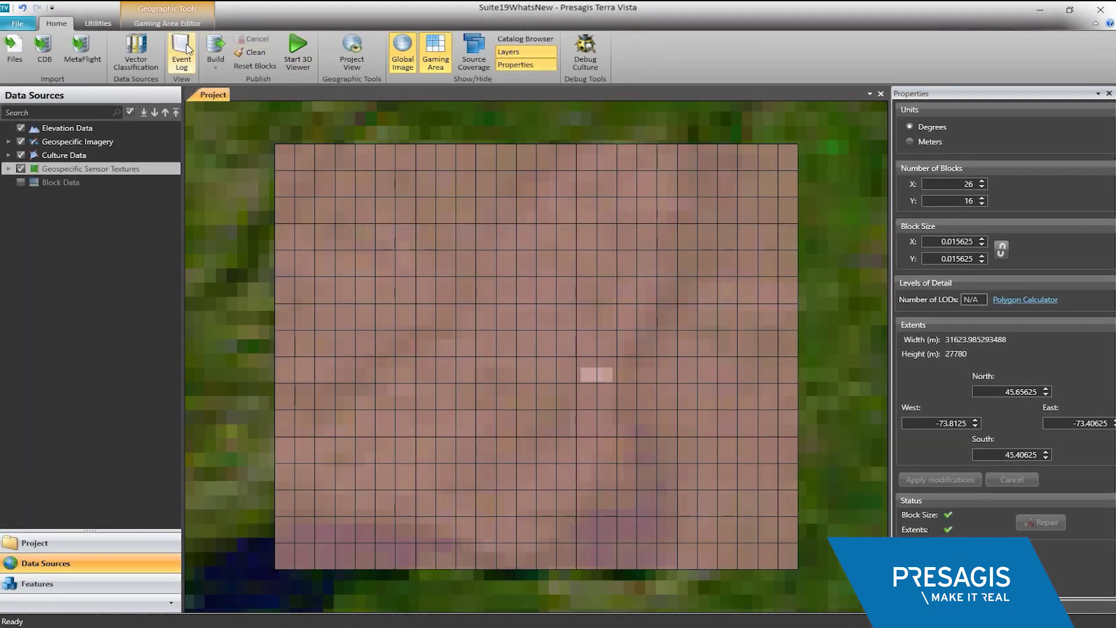
# Start building all 416 blocks of the 26 × 16 gaming area.
pyautogui.click(215, 46)
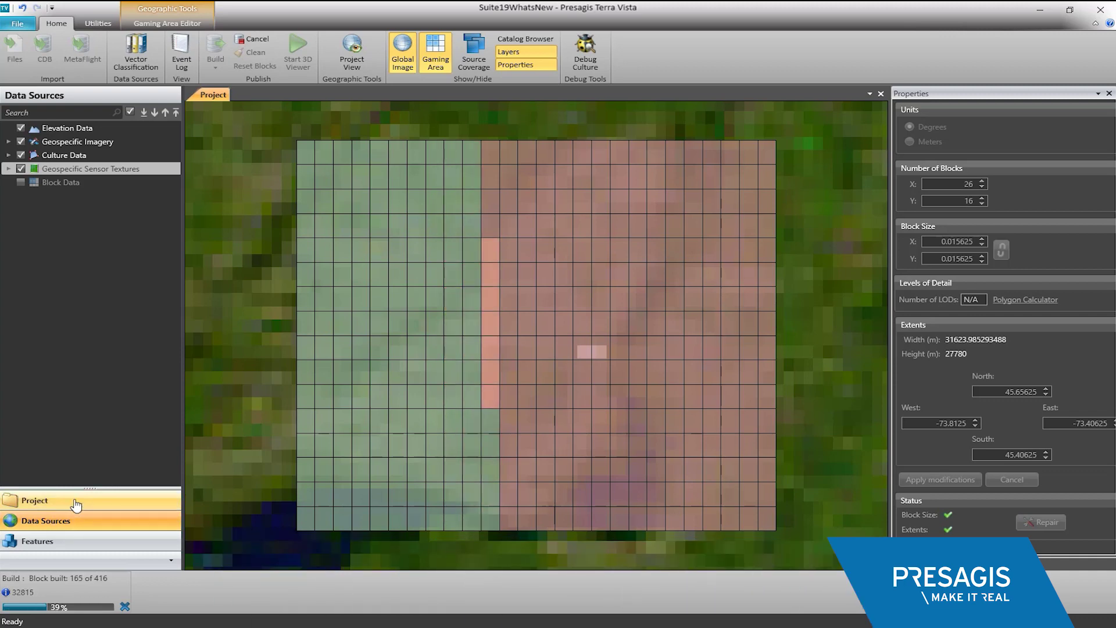
# Review the Elevation settings of the CDB output configuration while the build finishes.
pyautogui.click(77, 503)
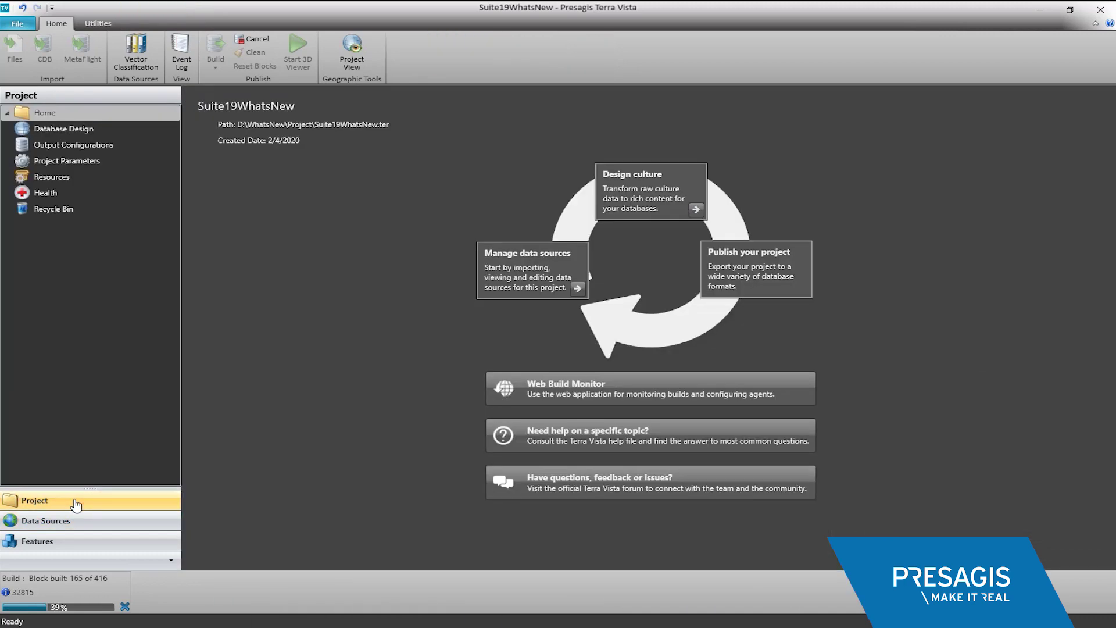
pyautogui.click(76, 144)
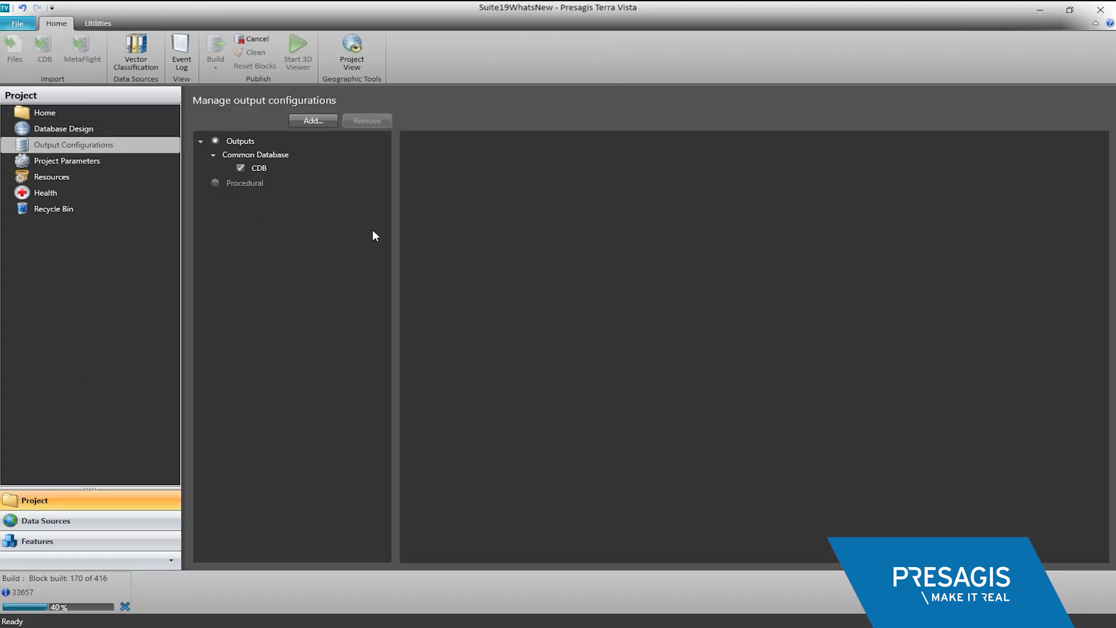
pyautogui.click(257, 168)
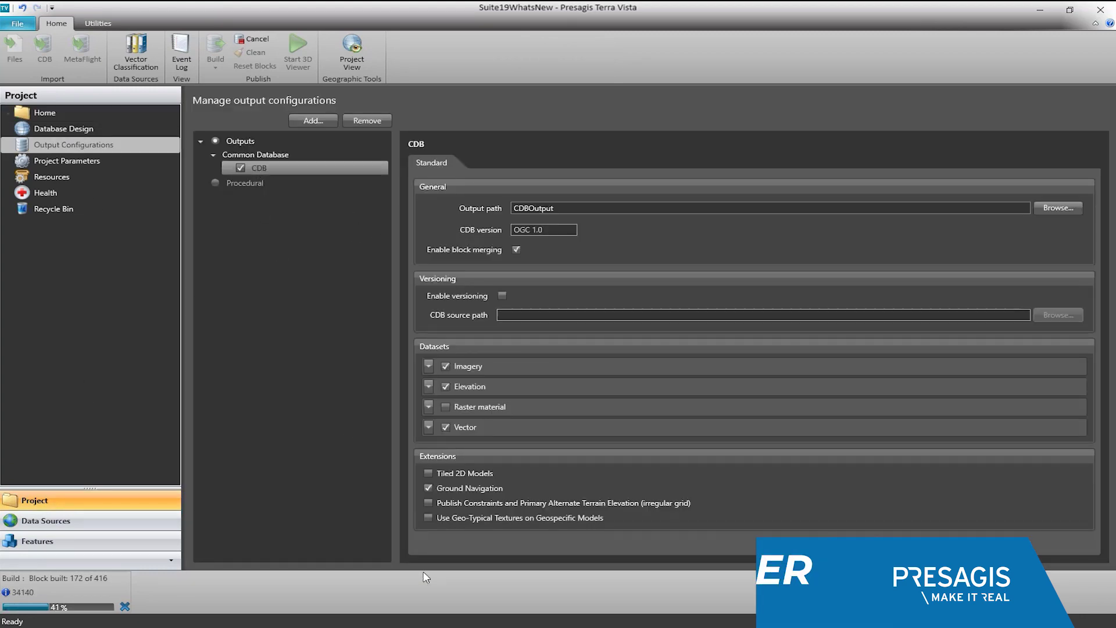
pyautogui.click(428, 385)
pyautogui.scroll(-2, 435, 385)
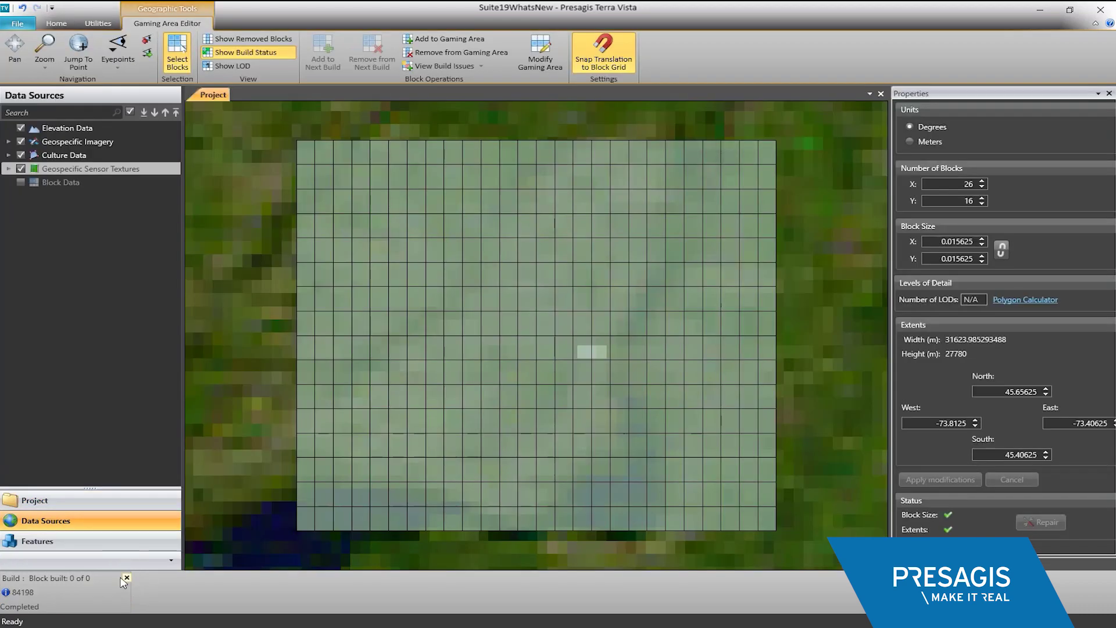
# Import DowntownMontreal.osm into the project as OpenStreetMap Vectors.
pyautogui.click(126, 577)
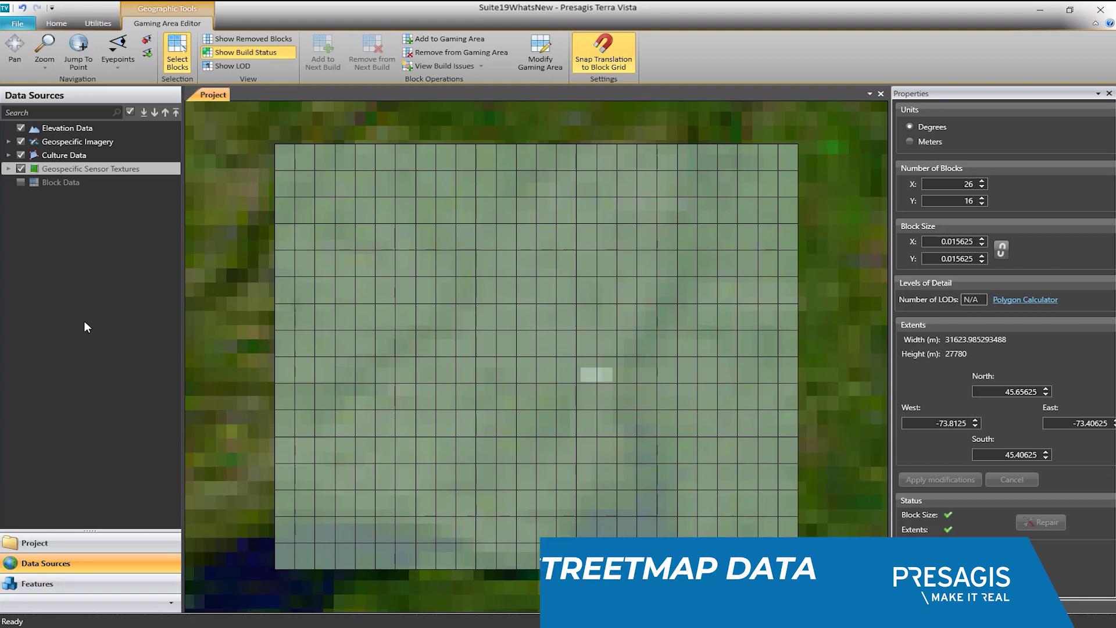
pyautogui.click(57, 24)
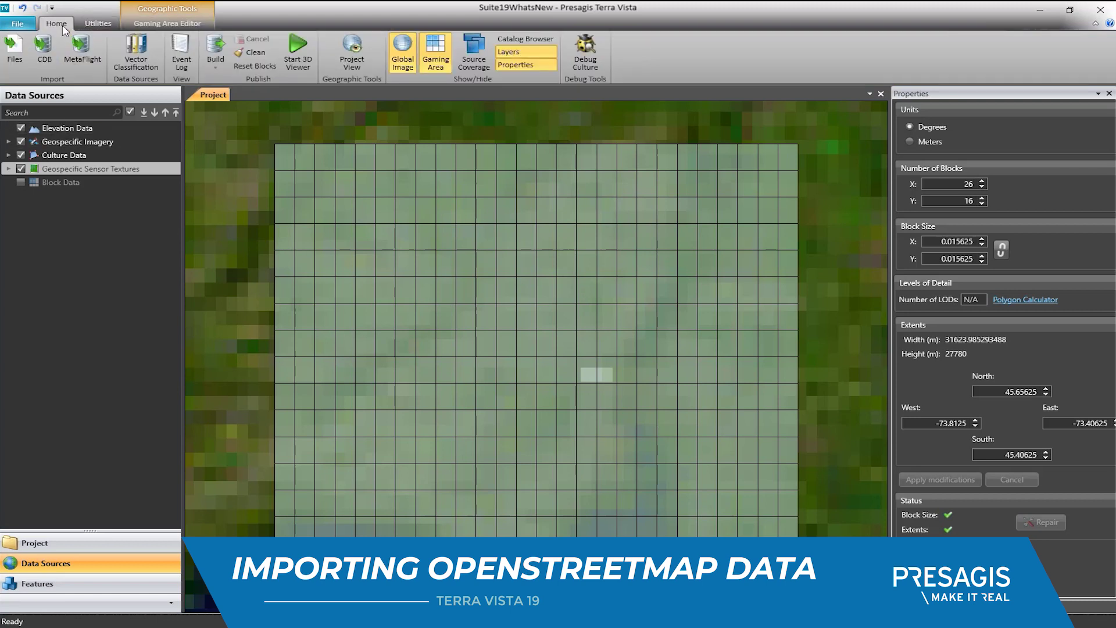
pyautogui.click(13, 55)
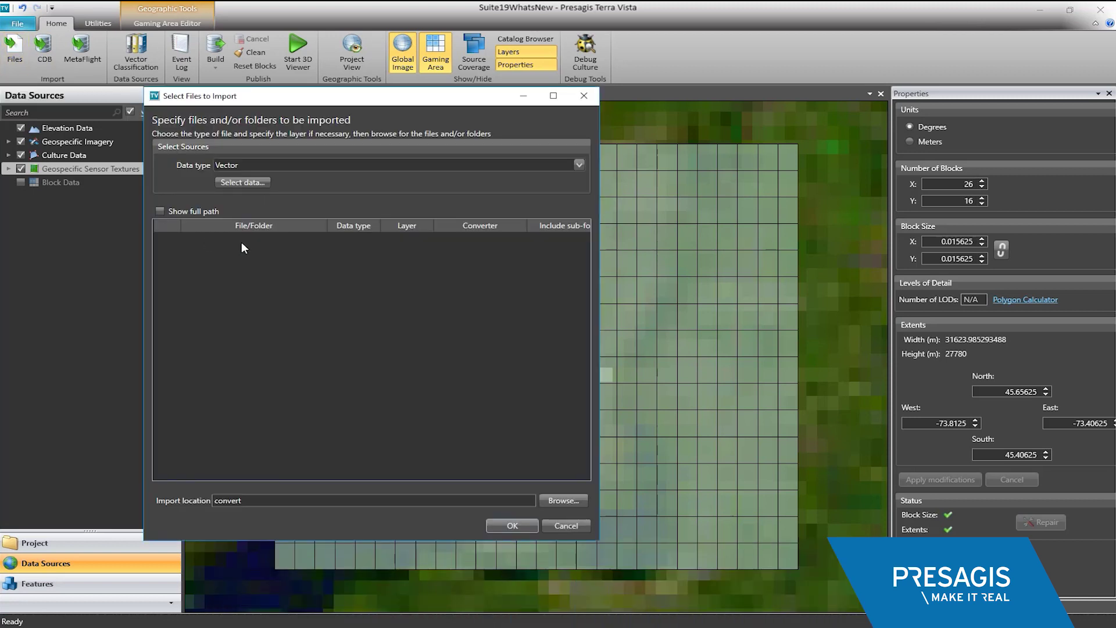
pyautogui.click(254, 185)
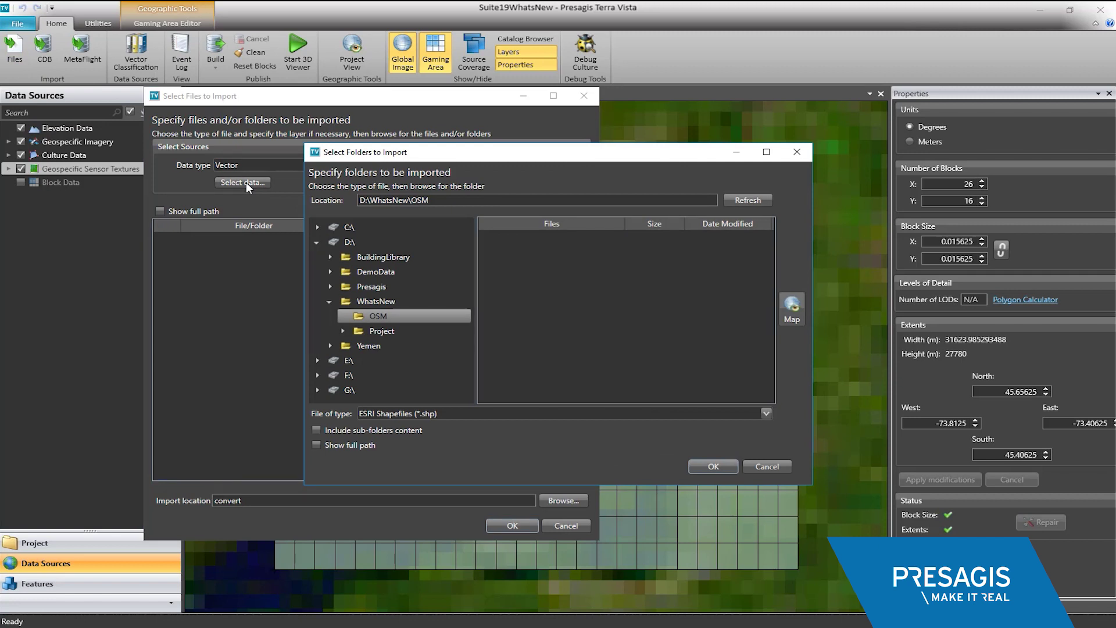
pyautogui.click(454, 412)
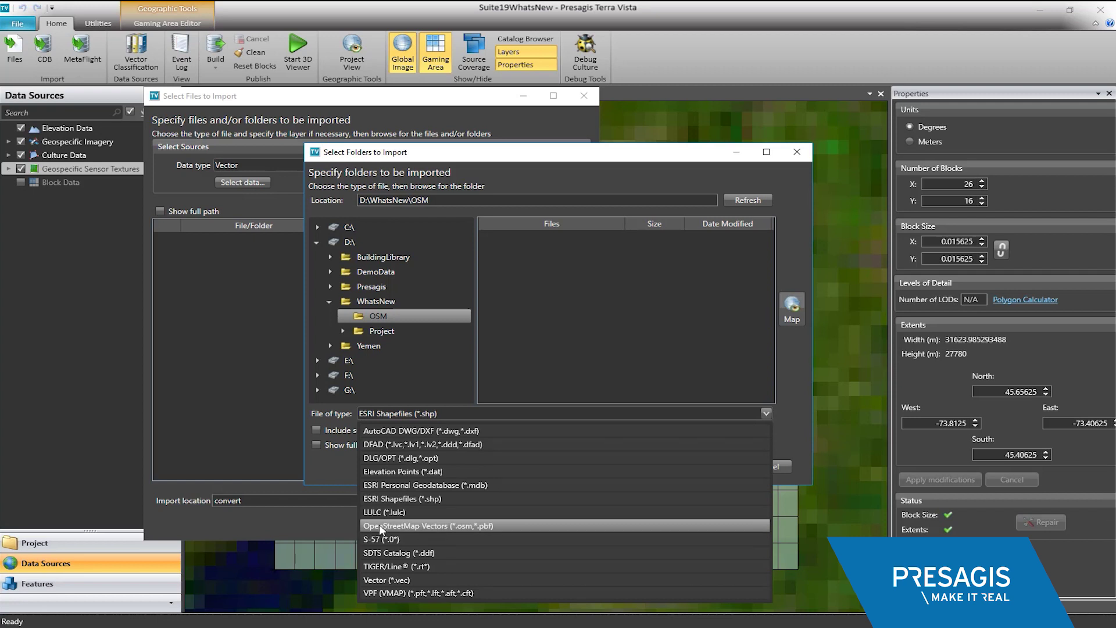
pyautogui.click(455, 525)
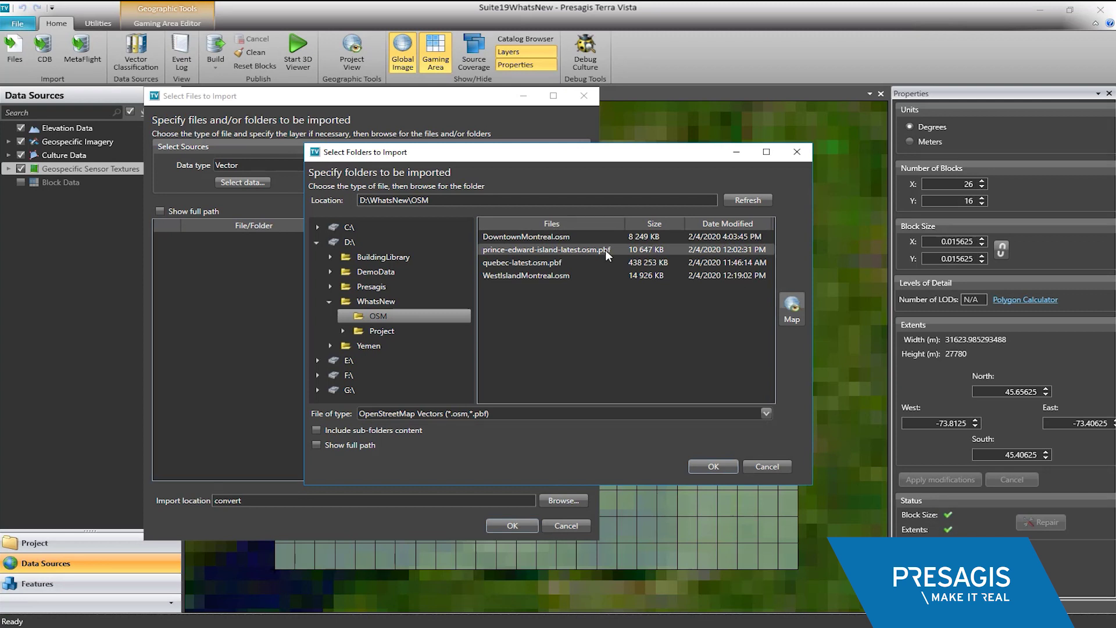
pyautogui.click(539, 237)
pyautogui.click(705, 467)
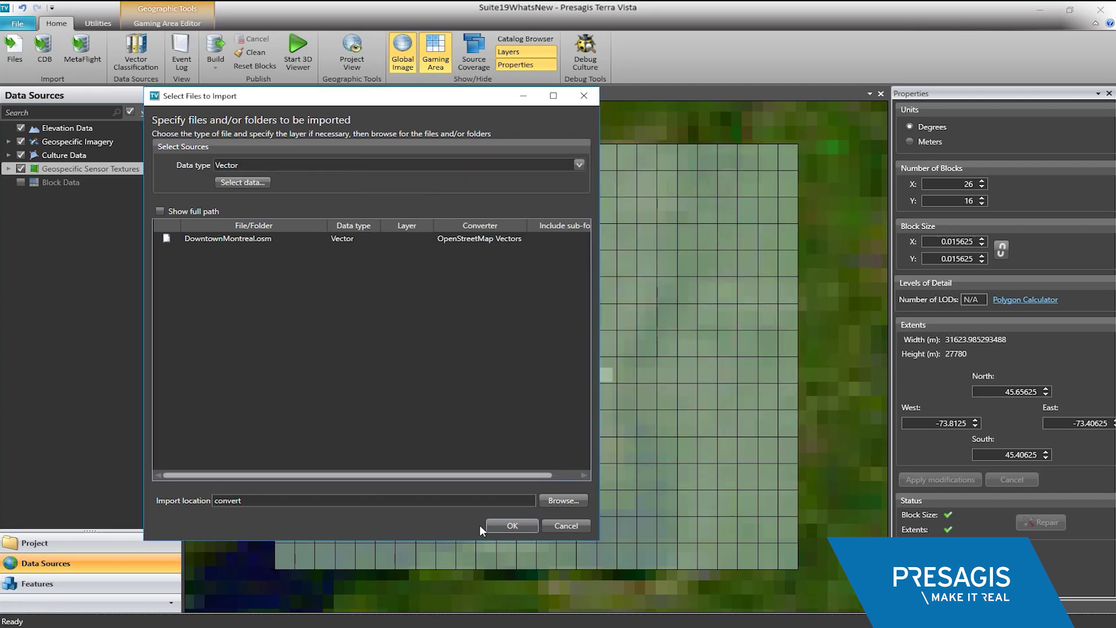
pyautogui.click(511, 525)
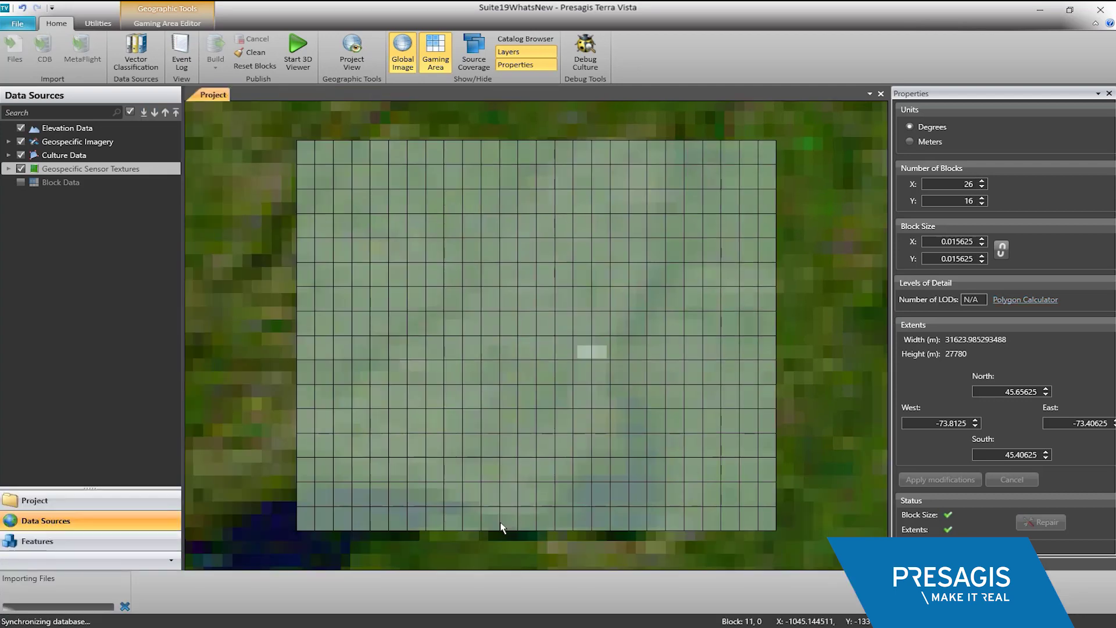
# Expand Culture Data, widen the Data Sources panel, and open DowntownMontreal-road.vec.
pyautogui.click(8, 155)
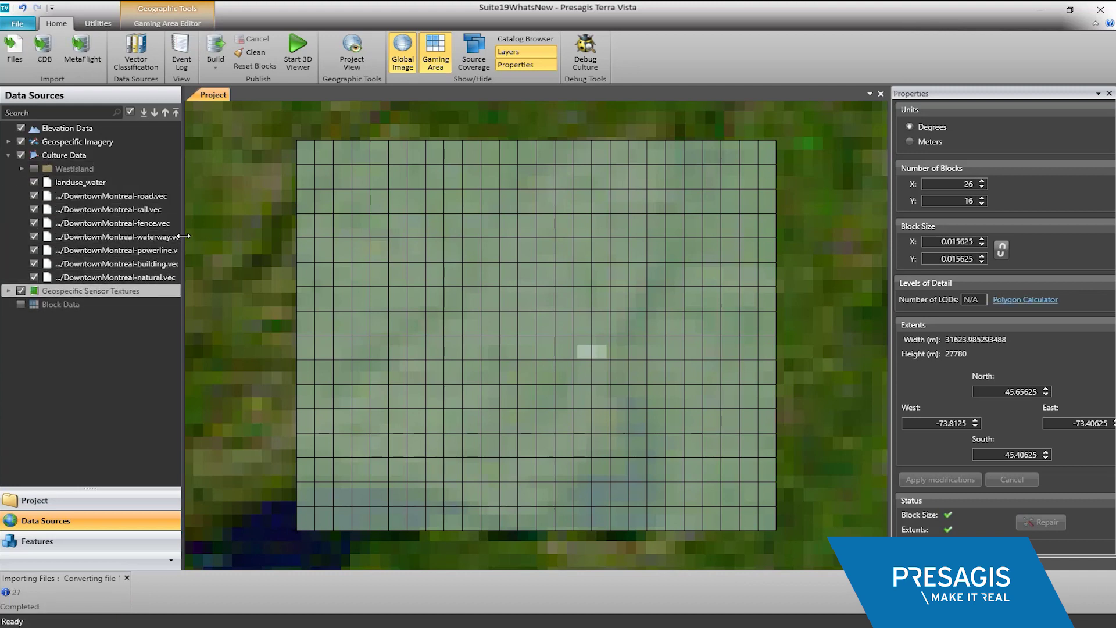
pyautogui.moveTo(182, 237); pyautogui.dragTo(229, 235)
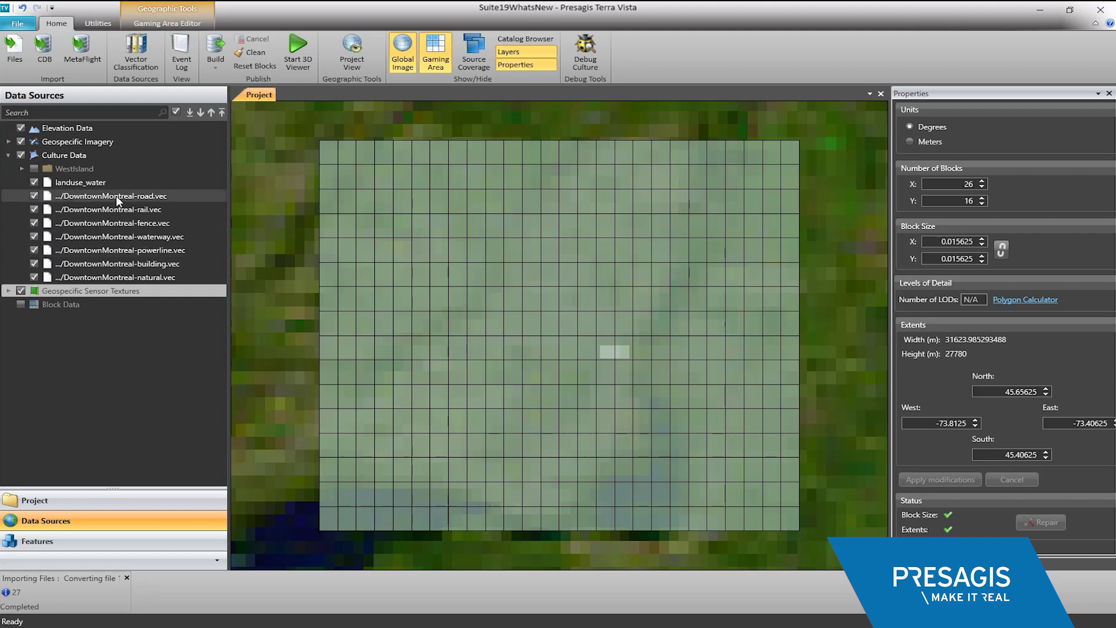
pyautogui.doubleClick(174, 196)
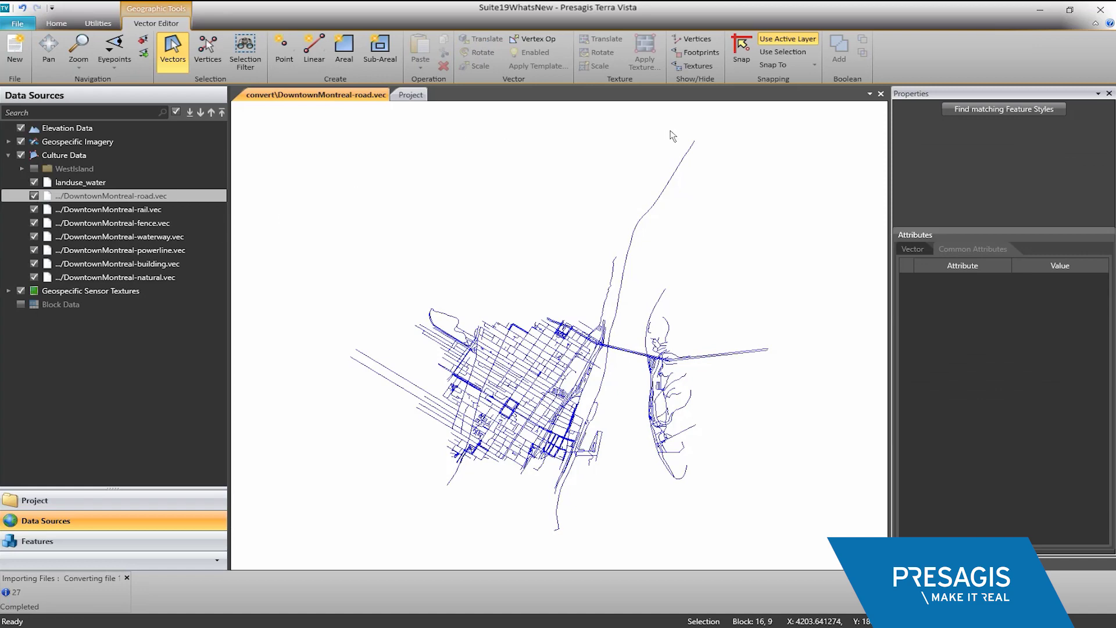
# Zoom around downtown and box-select the 19 road linears in the upper-left streets.
pyautogui.scroll(5, 583, 280)
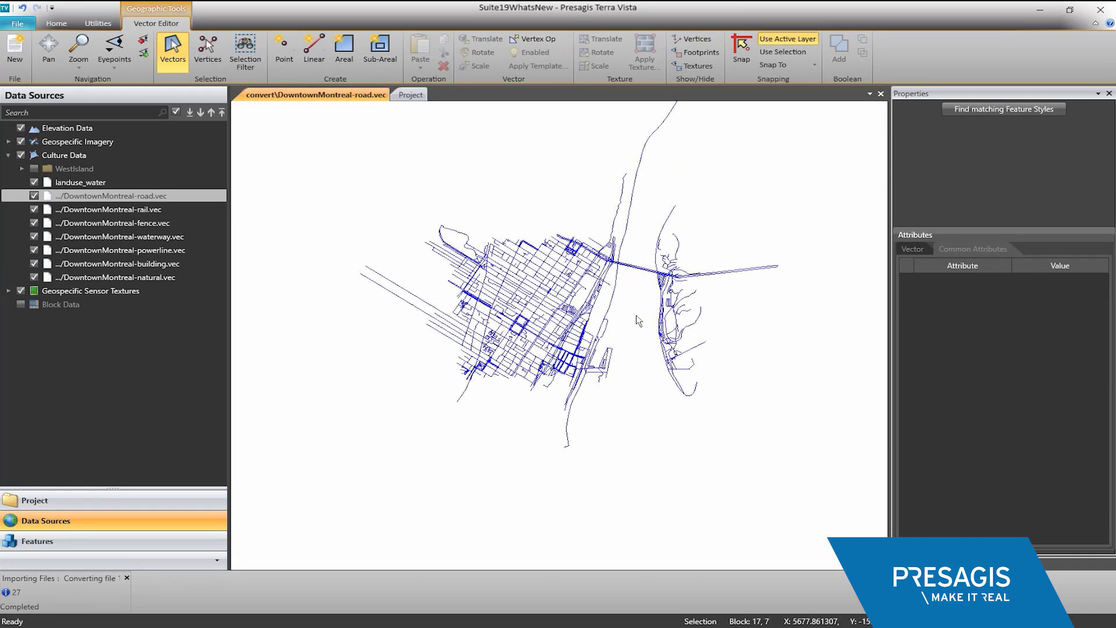
pyautogui.scroll(-3, 583, 280)
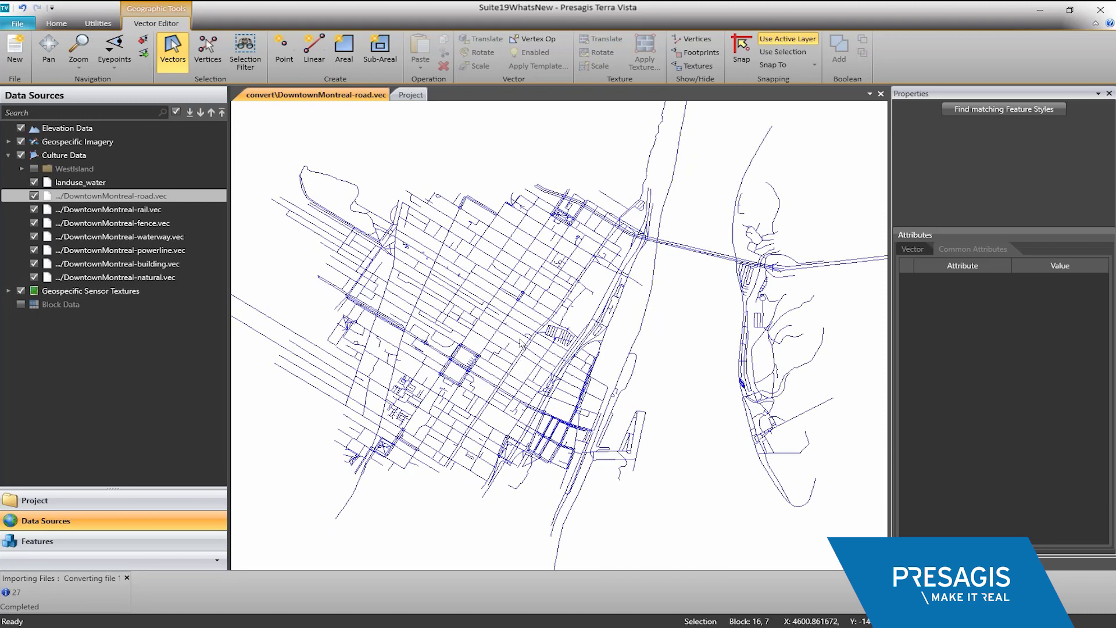
pyautogui.scroll(2, 522, 365)
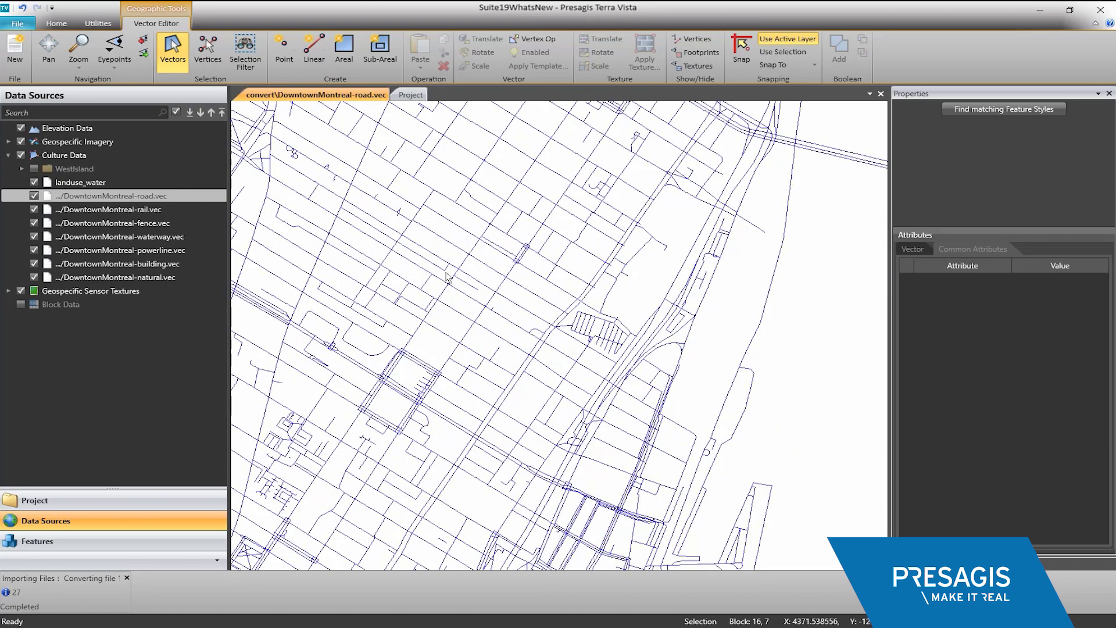
pyautogui.moveTo(463, 237); pyautogui.dragTo(369, 296)
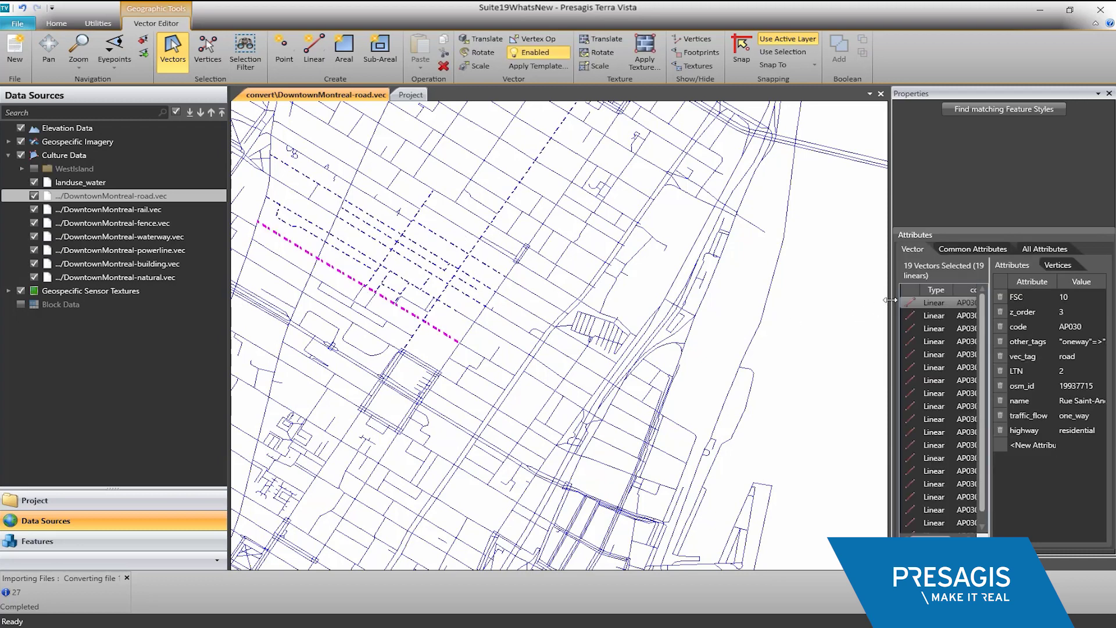
# Widen the Attributes panel and find Feature Styles matching the selected roads.
pyautogui.moveTo(888, 299); pyautogui.dragTo(767, 319)
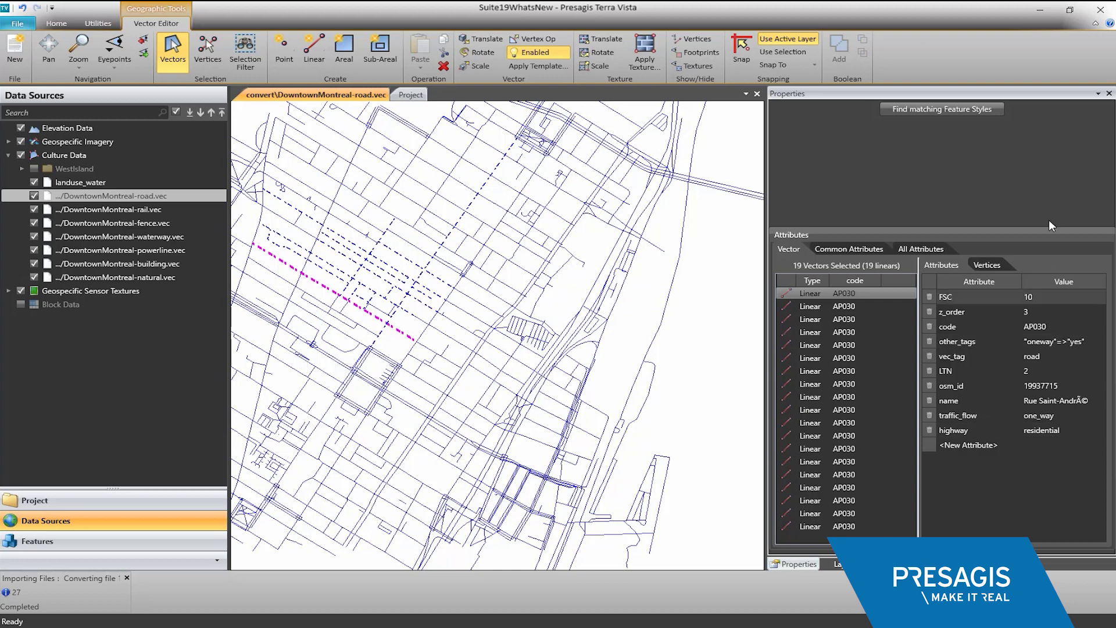
pyautogui.click(947, 110)
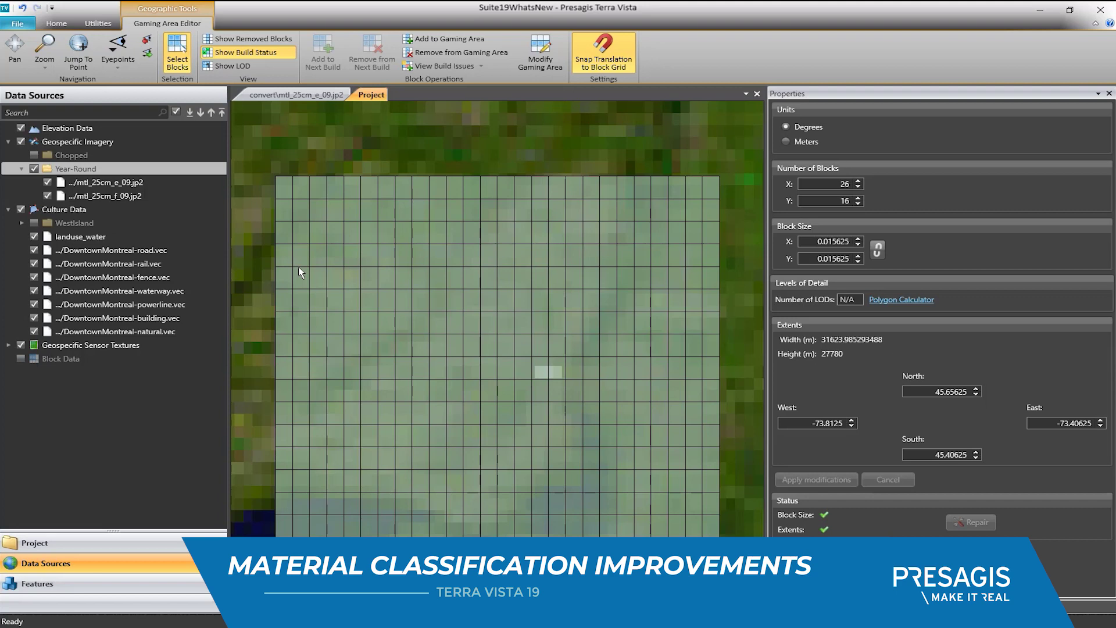
# Switch to mtl_25cm_e_09.jp2 and toggle the mtl_25cm_f_09.jp2 layer's visibility off and on.
pyautogui.click(295, 95)
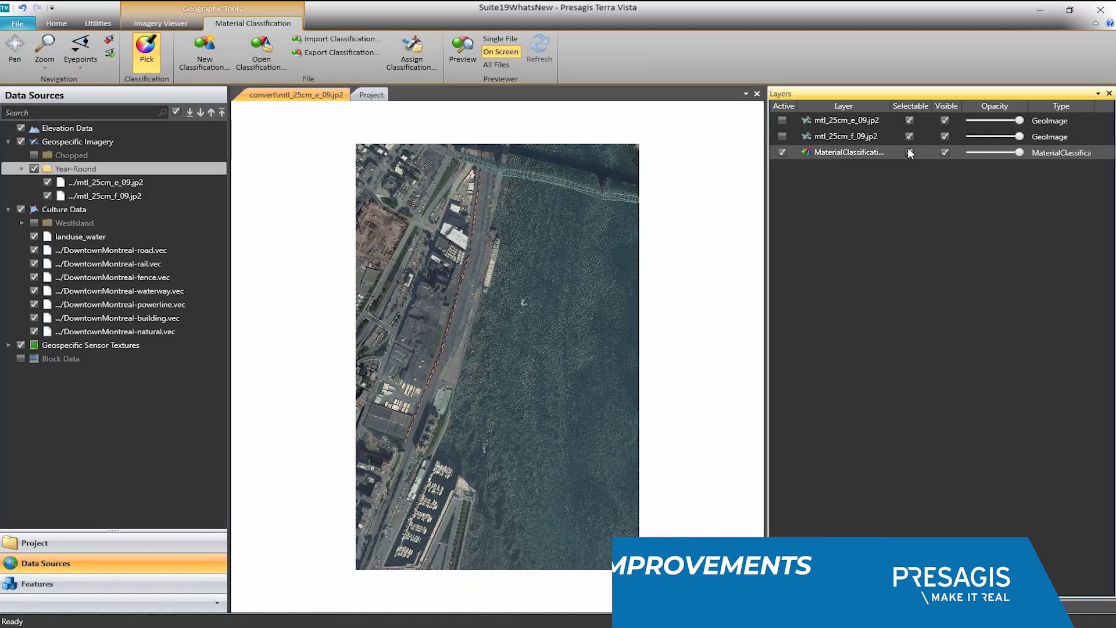
pyautogui.click(946, 138)
pyautogui.click(946, 137)
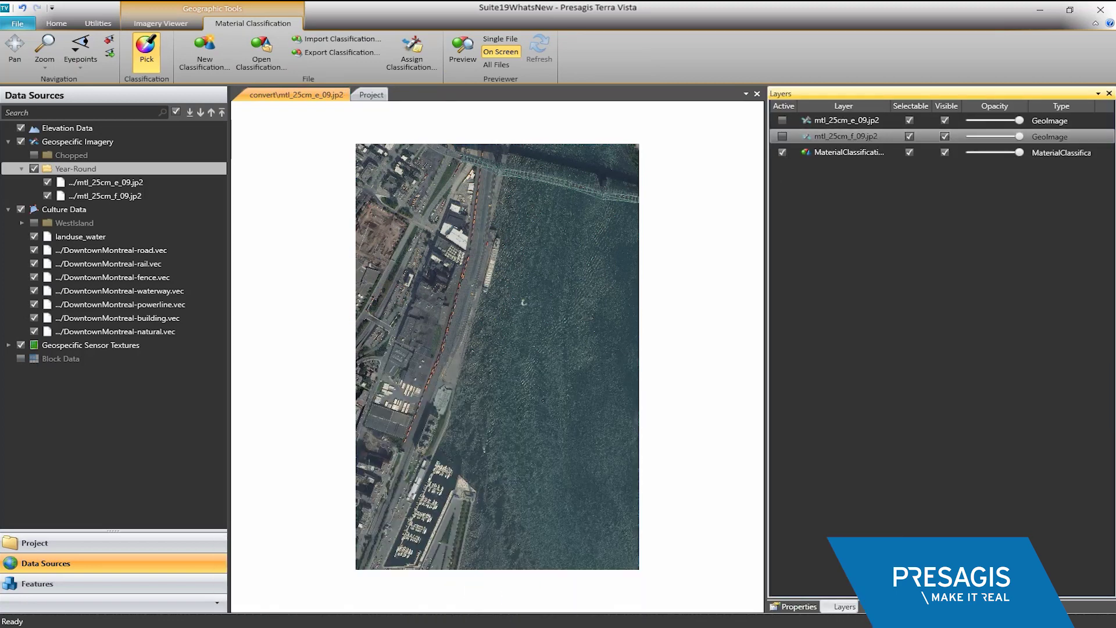
# Open the MaterialClassification scheme and pick the river colour, which reads WATER-FRESH-FLOWING.
pyautogui.click(795, 606)
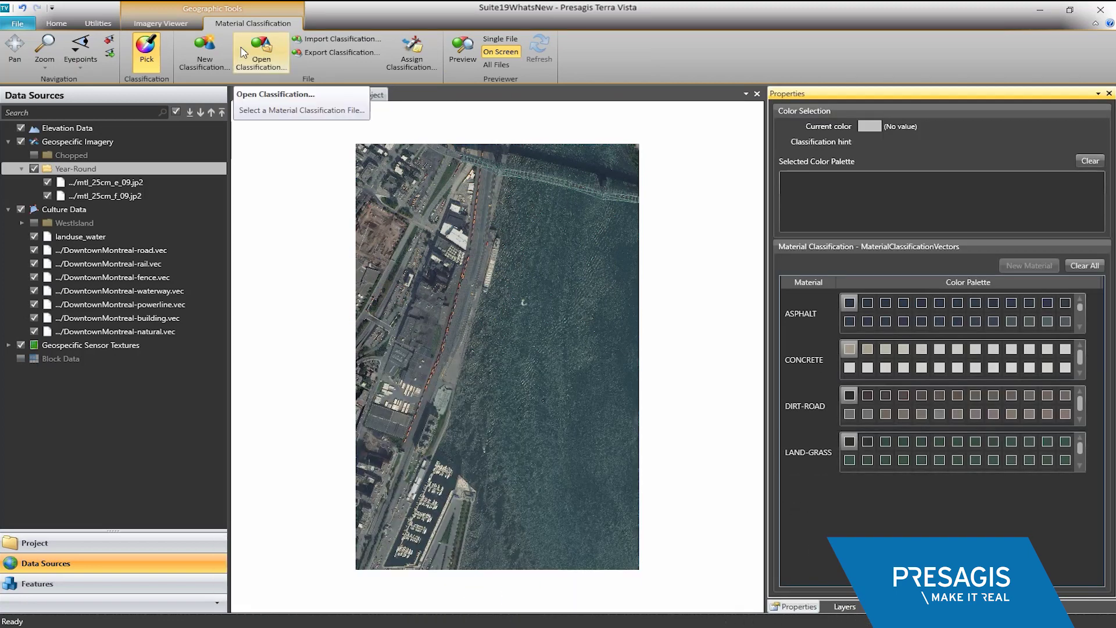
pyautogui.click(261, 50)
pyautogui.click(554, 272)
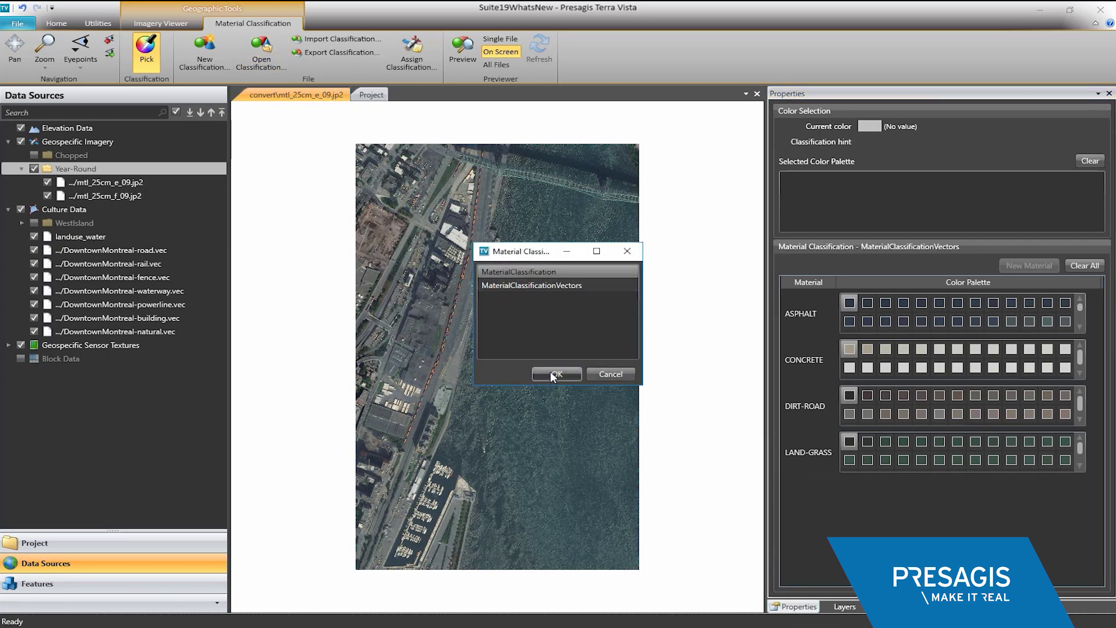
pyautogui.click(550, 372)
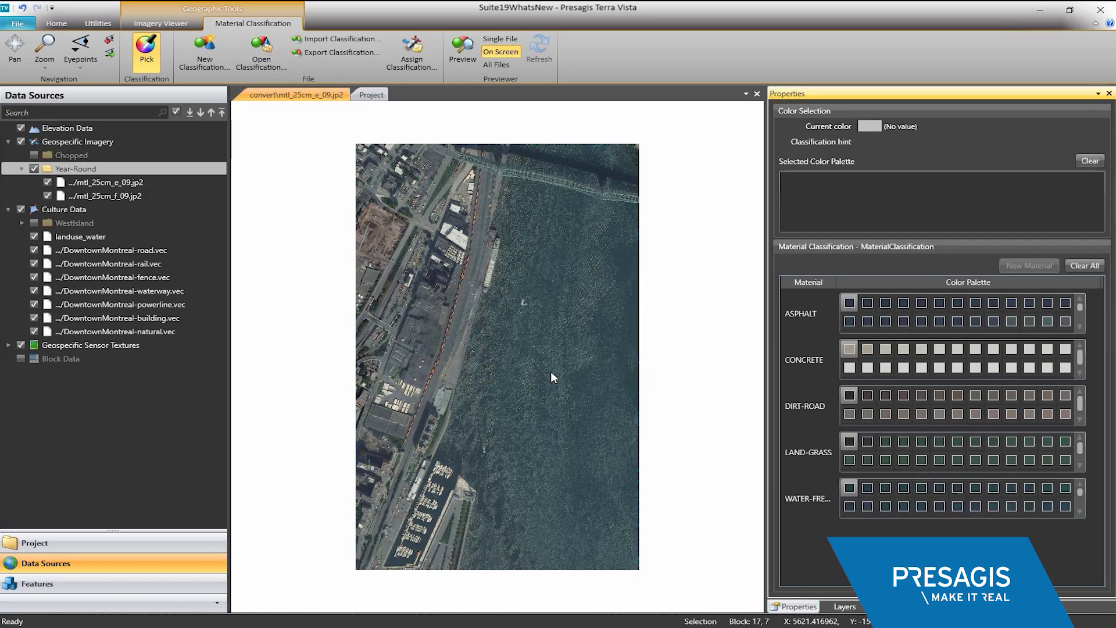
pyautogui.click(551, 373)
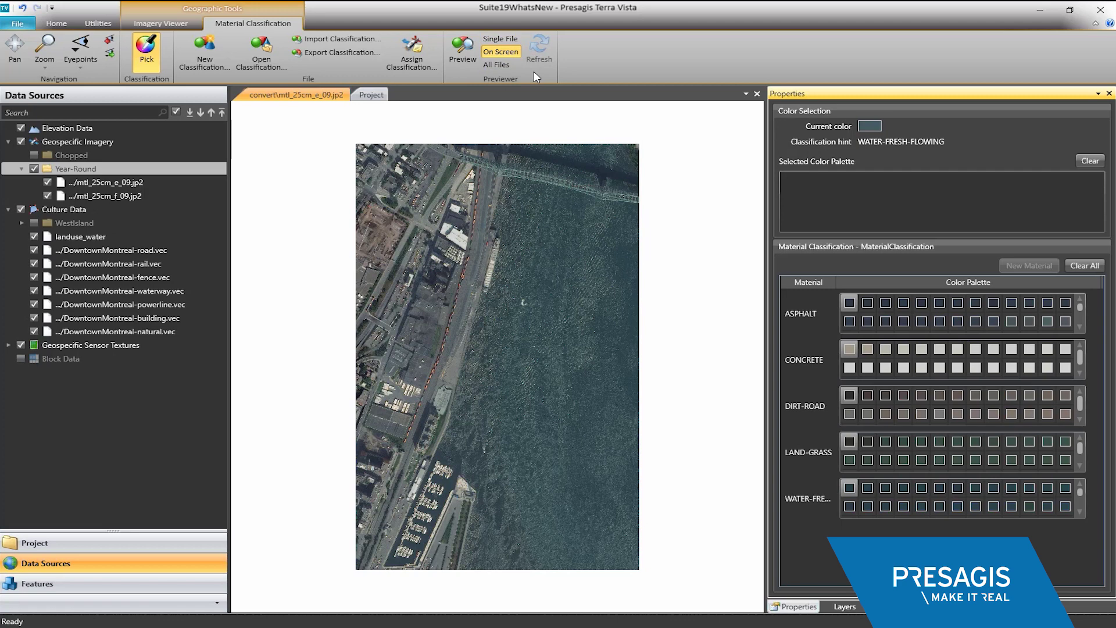
# Preview the material classification and sample a green area and a street.
pyautogui.click(462, 54)
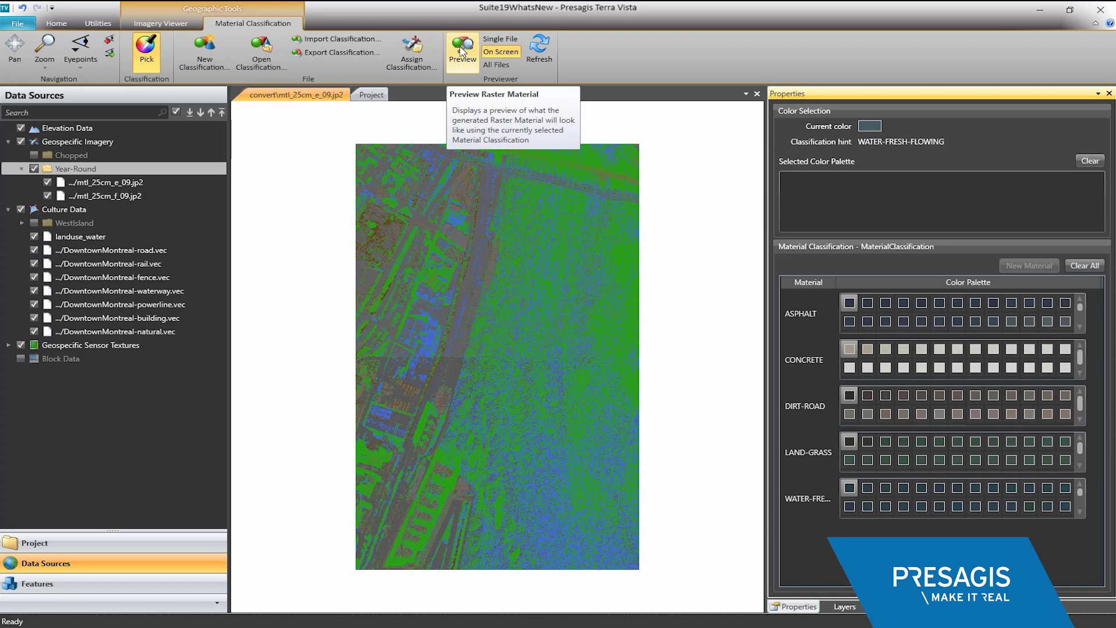
pyautogui.click(481, 494)
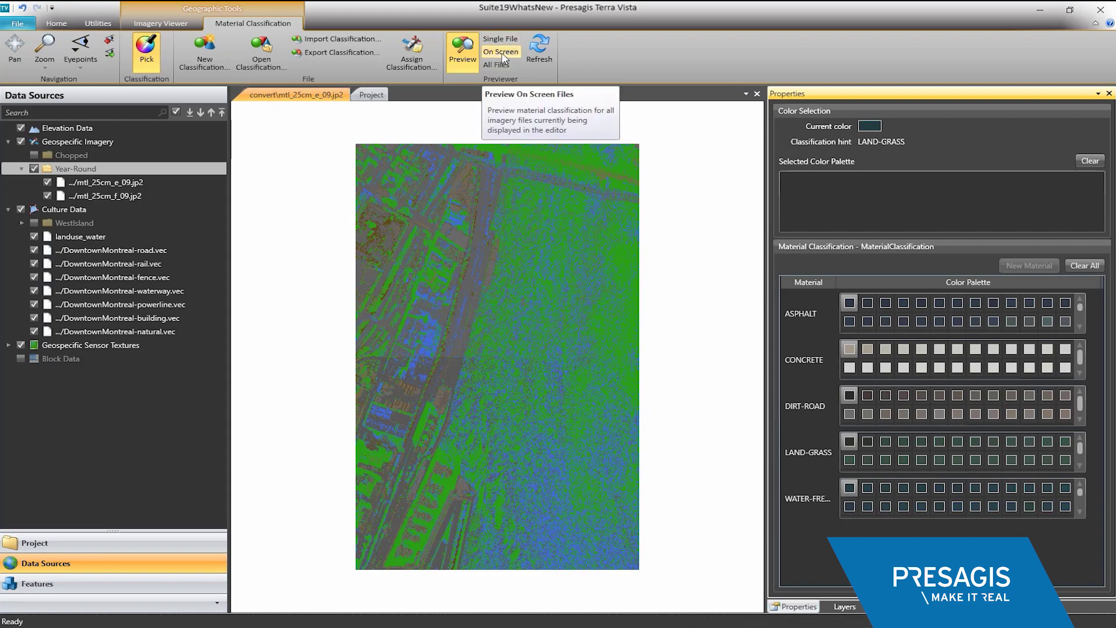
pyautogui.scroll(5, 477, 232)
pyautogui.click(477, 233)
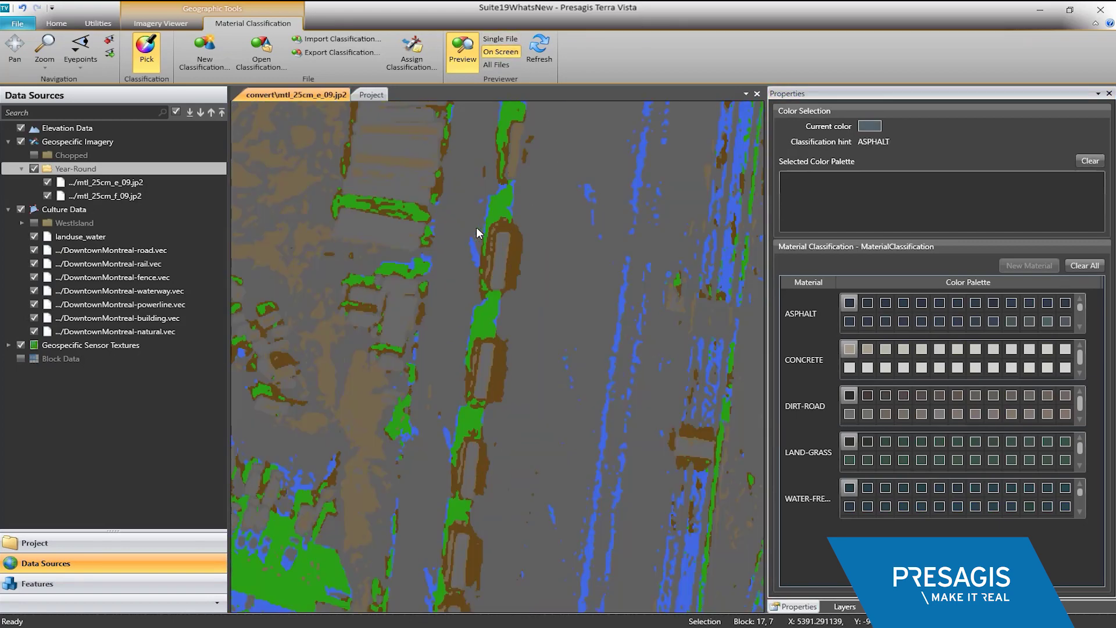
pyautogui.scroll(5, 483, 292)
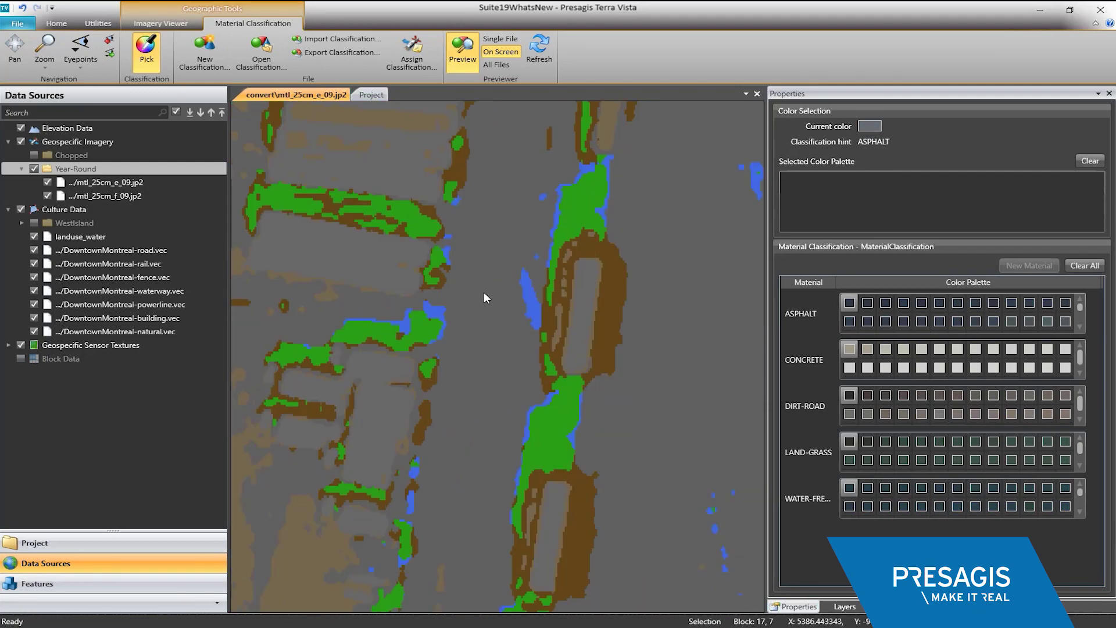
# Refresh the preview, sample more colours, and switch the Previewer from Single File to All Files.
pyautogui.click(539, 53)
pyautogui.click(476, 277)
pyautogui.scroll(-3, 475, 276)
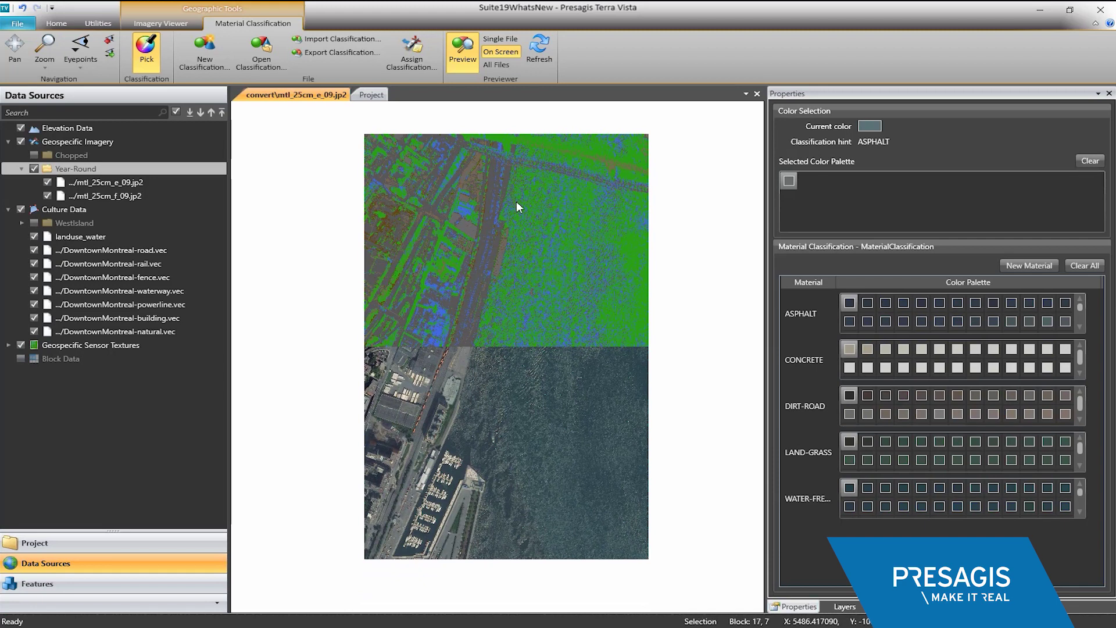
pyautogui.click(500, 39)
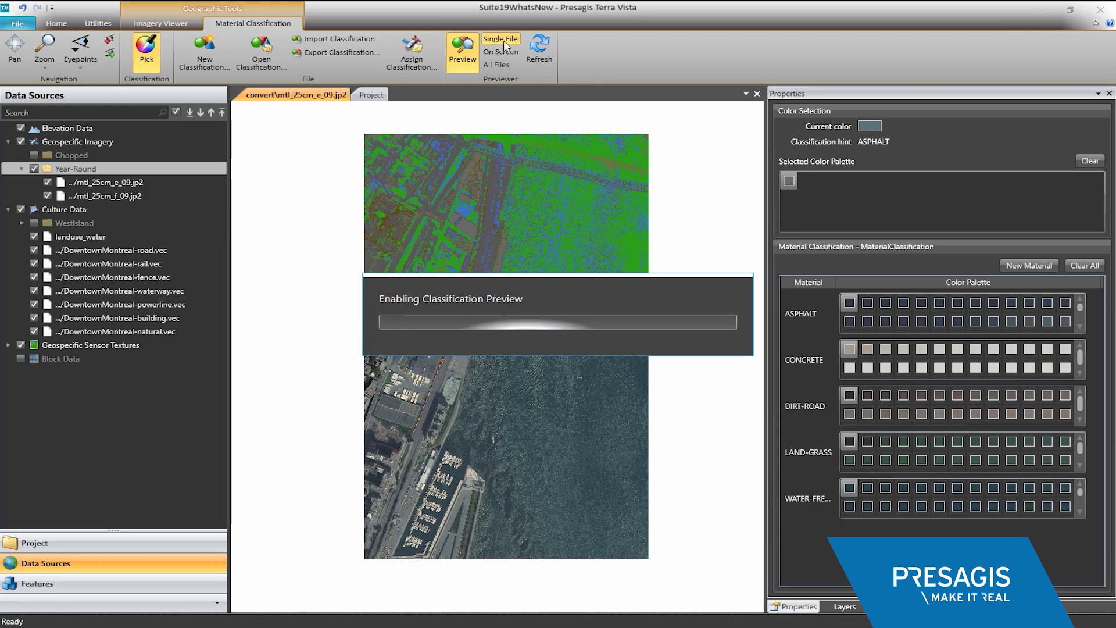
pyautogui.click(514, 271)
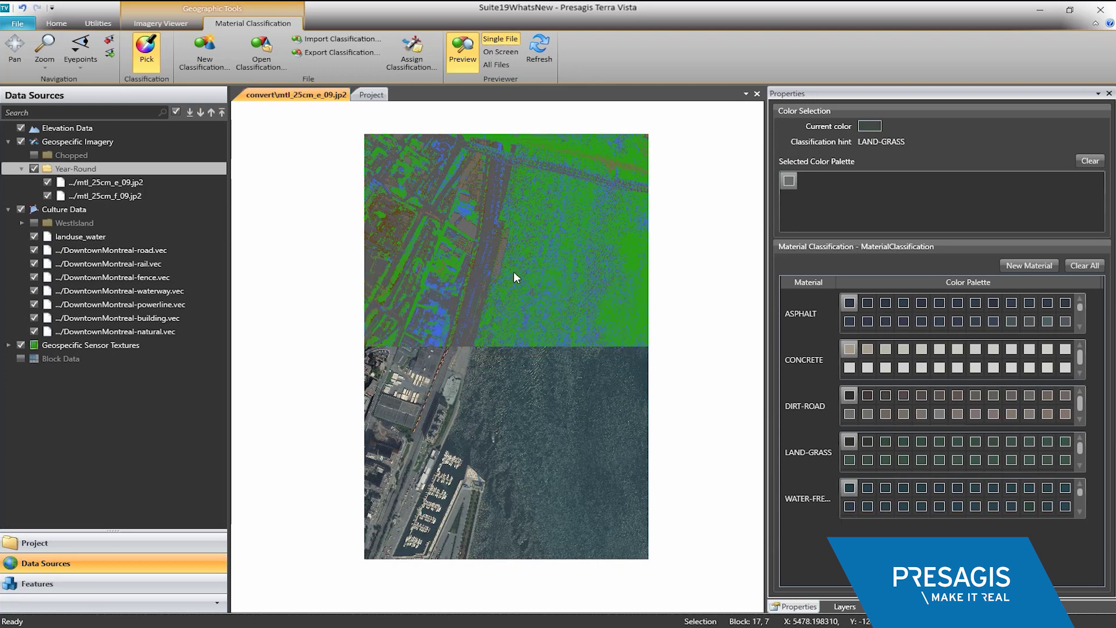
pyautogui.click(493, 63)
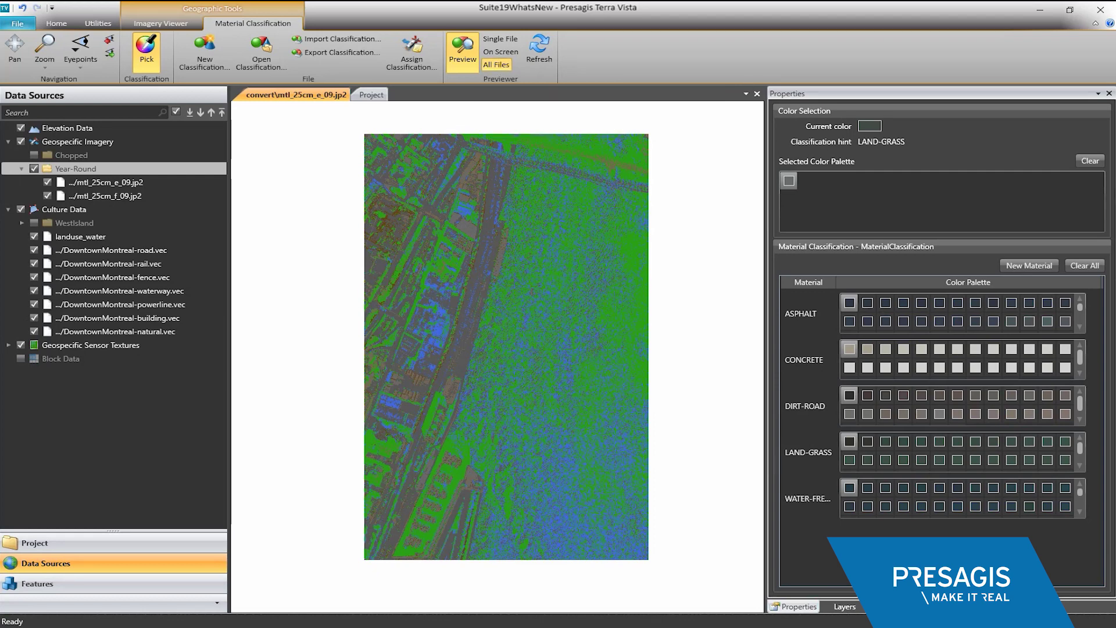
# Check 'Use culture data for classification' in Project Parameters, then go back to Data Sources.
pyautogui.click(29, 543)
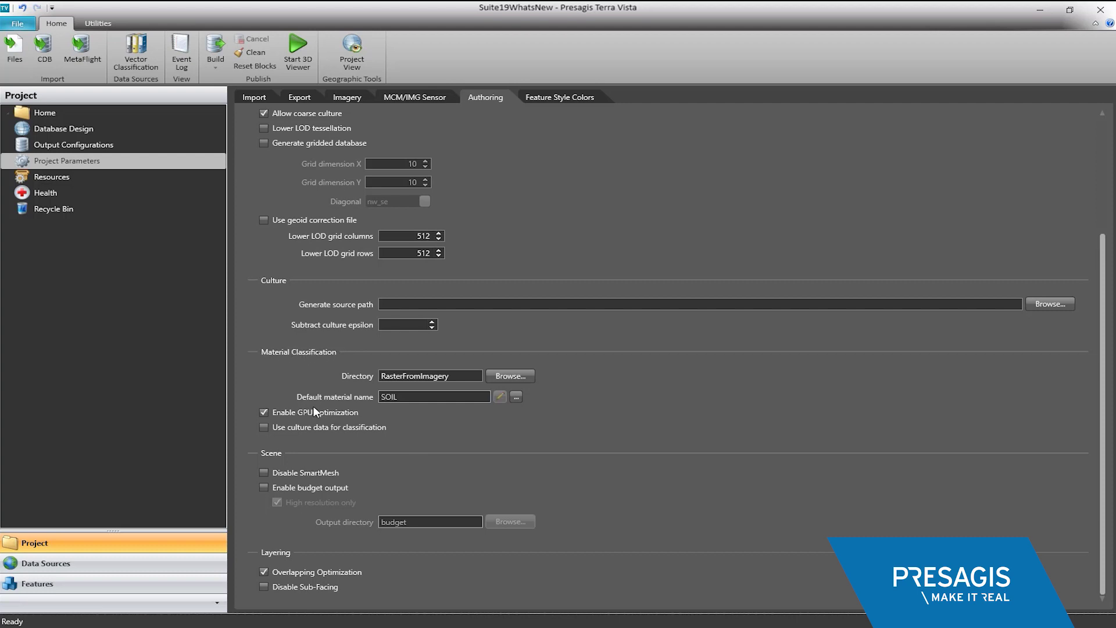
pyautogui.click(263, 427)
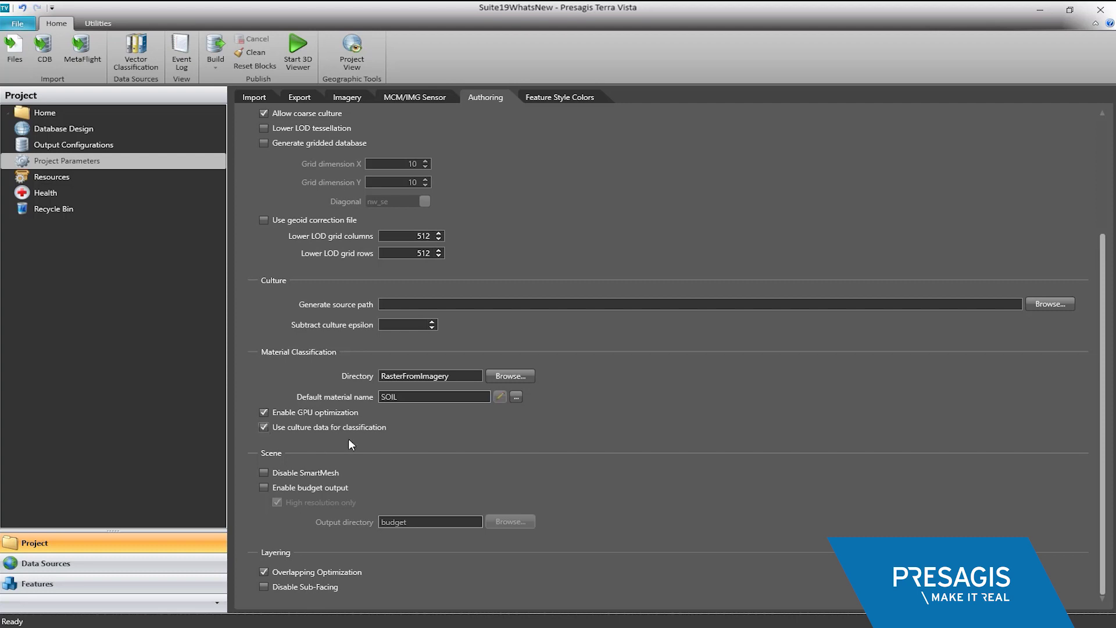
pyautogui.click(119, 564)
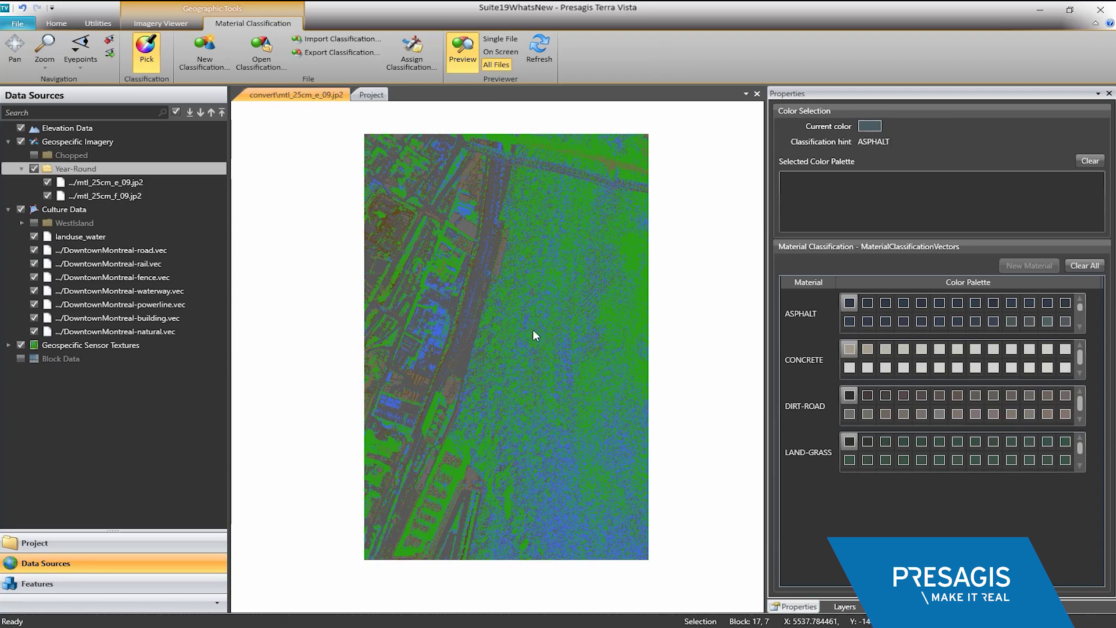
# Switch off the classification preview and select the landuse_water vector layer.
pyautogui.click(463, 49)
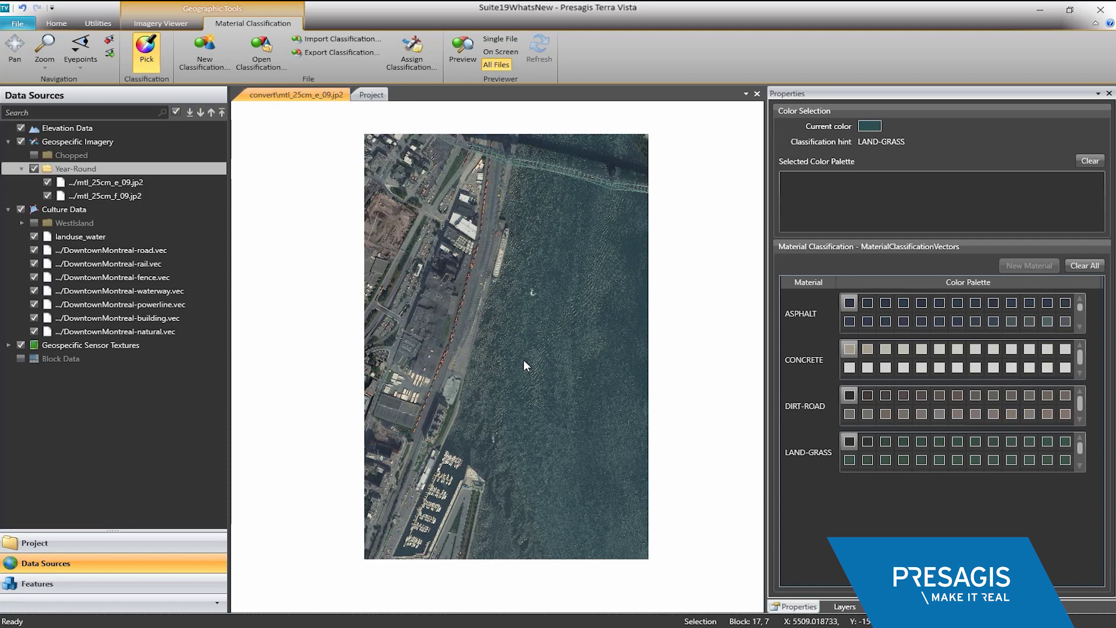
pyautogui.click(81, 234)
# Add the landuse_water vectors to the active editor.
pyautogui.rightClick(81, 235)
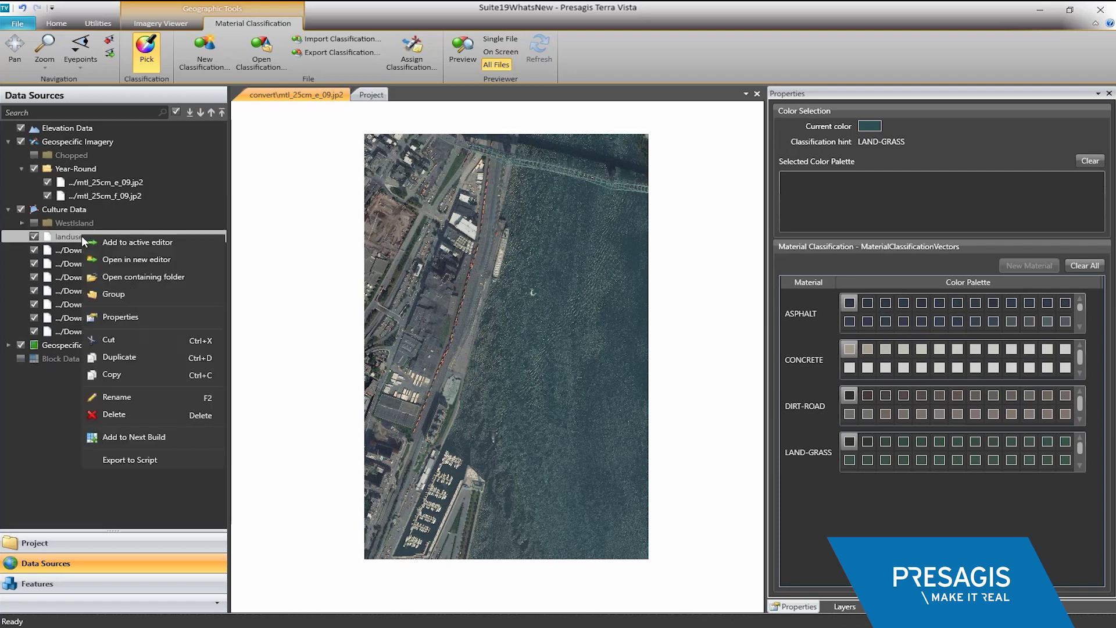
pyautogui.click(142, 242)
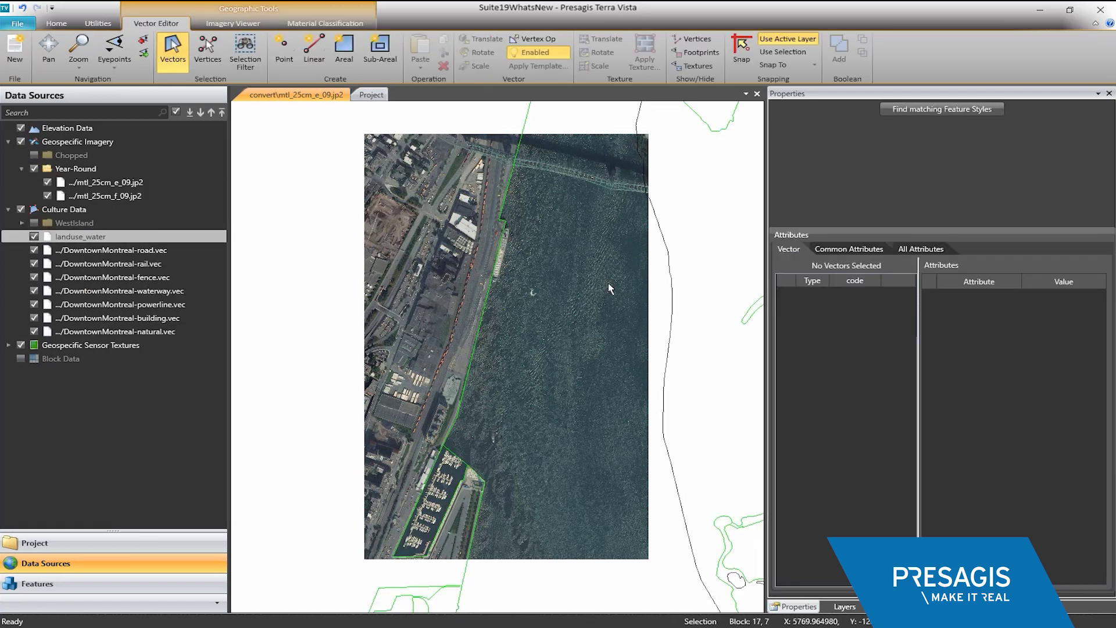
pyautogui.scroll(-2, 608, 287)
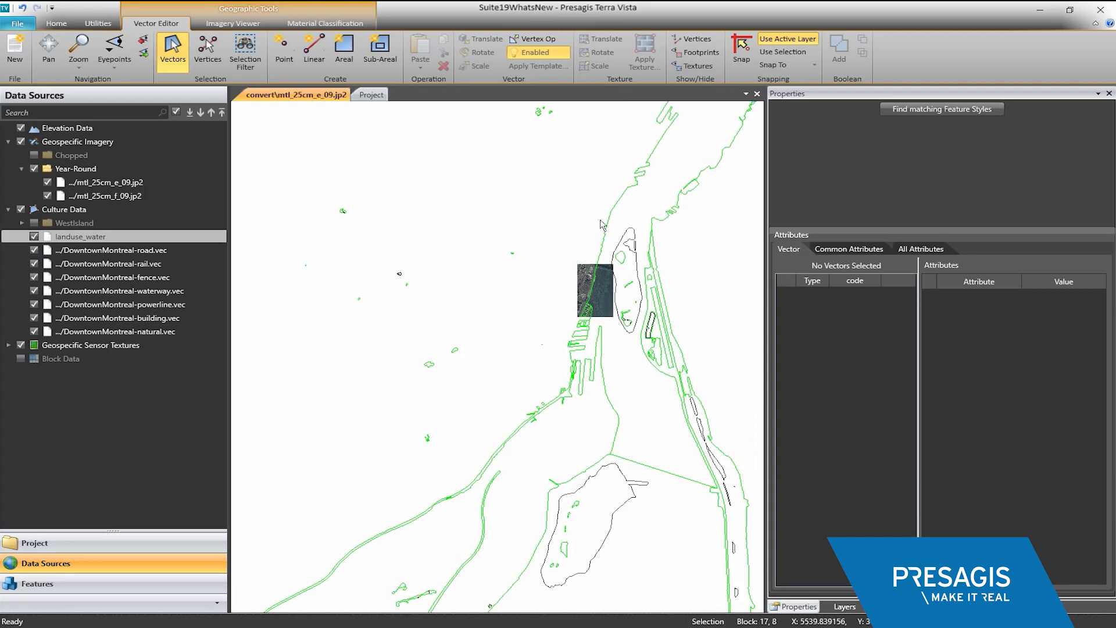
# Select the river areas and confirm the river/stream style uses WATER-FRESH-FLOWING raster material.
pyautogui.click(611, 299)
pyautogui.click(927, 109)
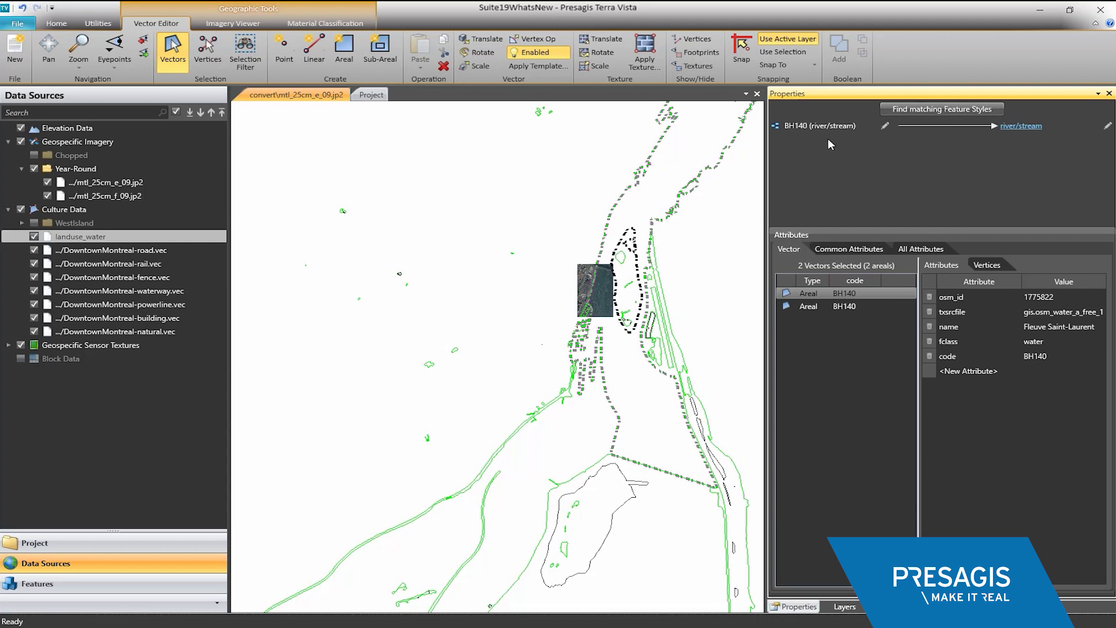
pyautogui.click(1107, 127)
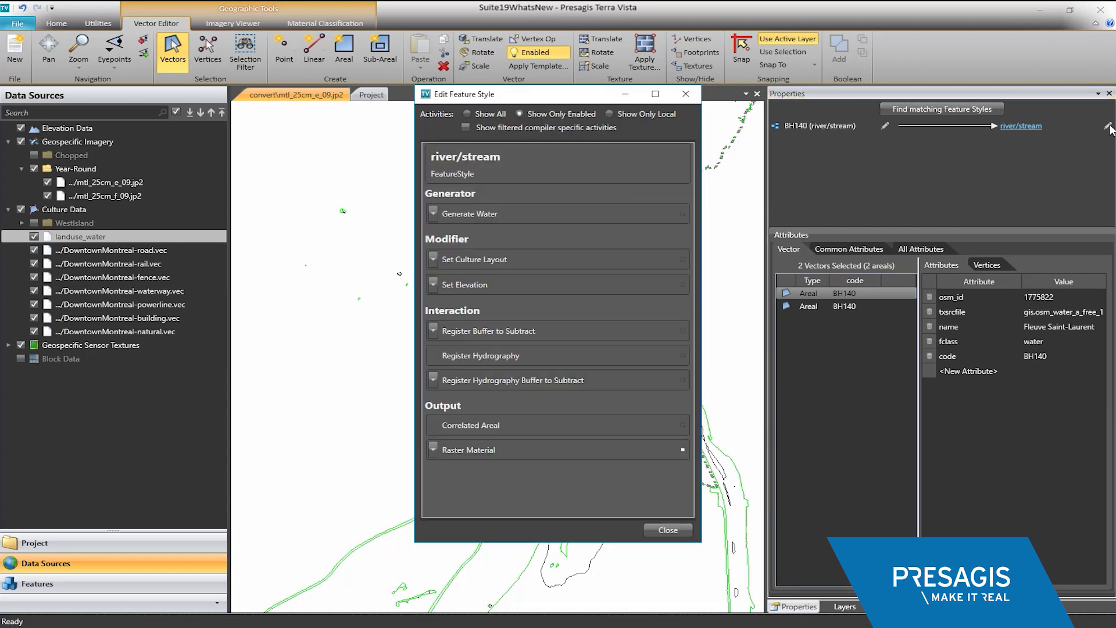
pyautogui.click(436, 446)
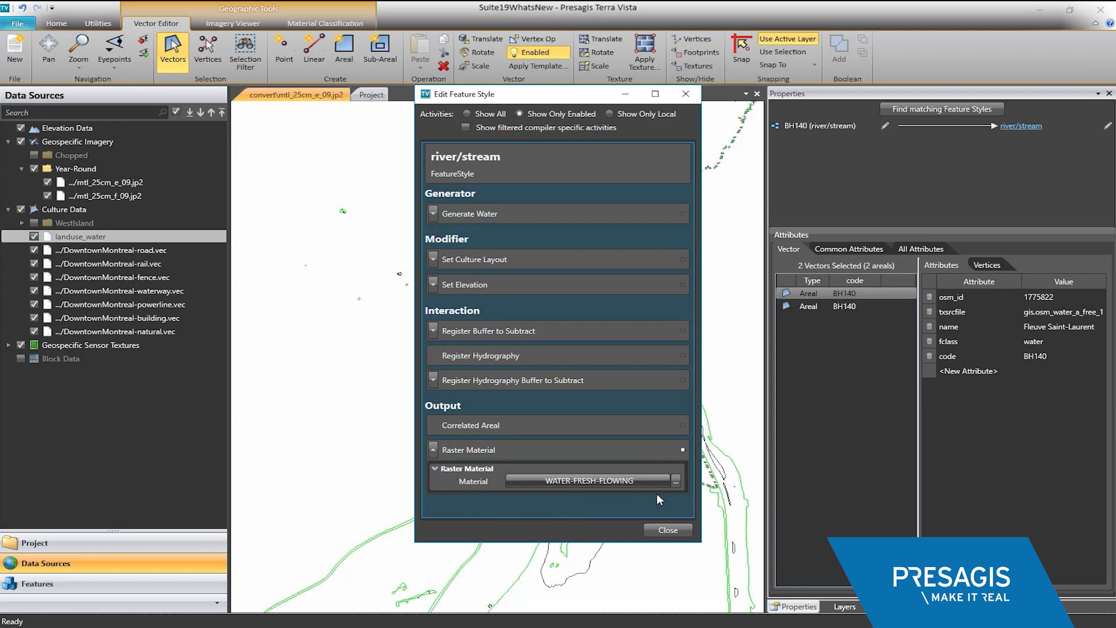
pyautogui.click(662, 531)
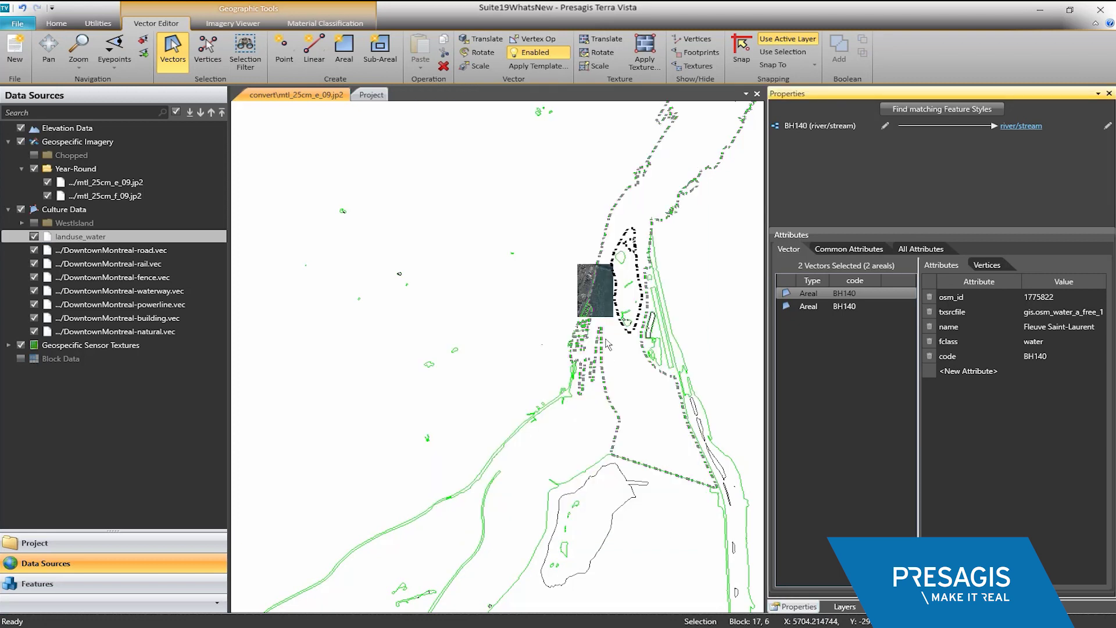
pyautogui.scroll(3, 545, 327)
pyautogui.scroll(5, 545, 328)
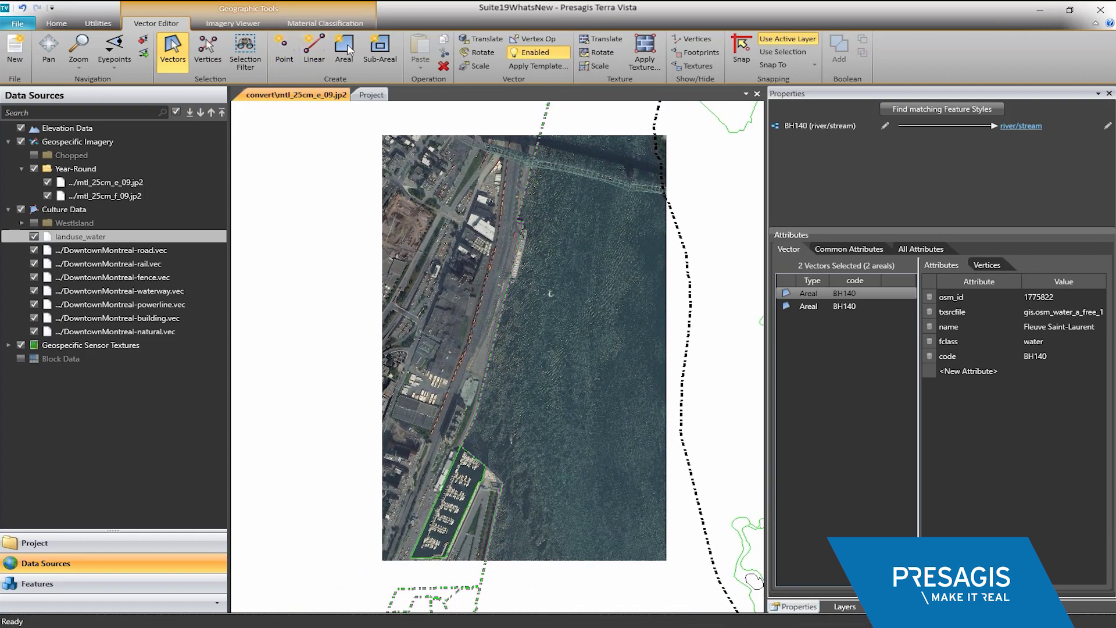
# Re-enable the Material Classification preview and check the river and a grey building's classification.
pyautogui.click(351, 21)
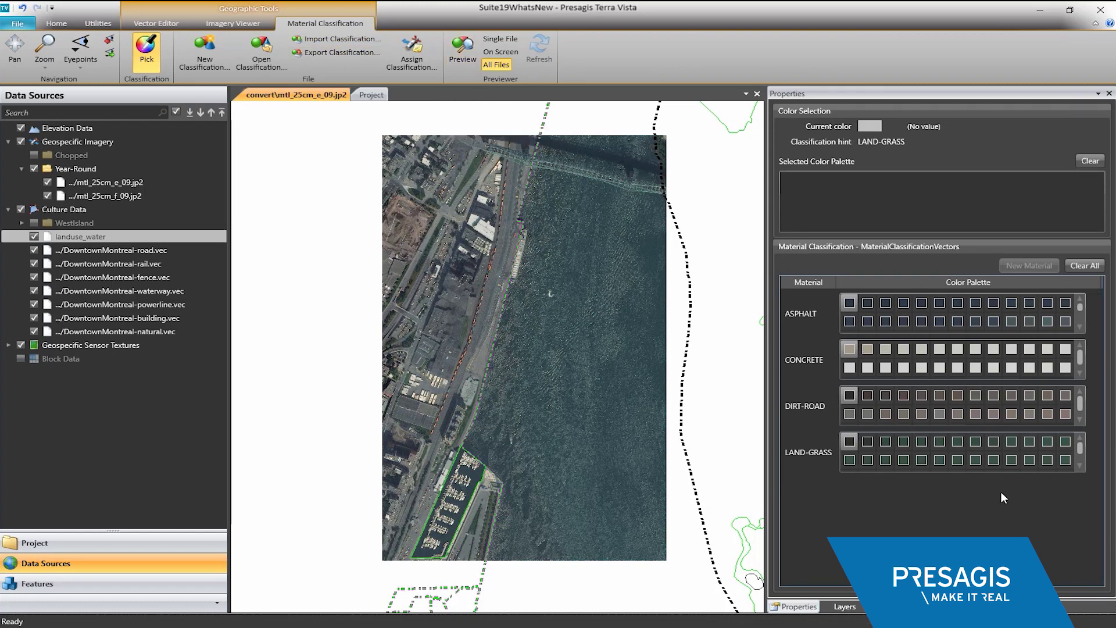
pyautogui.click(464, 51)
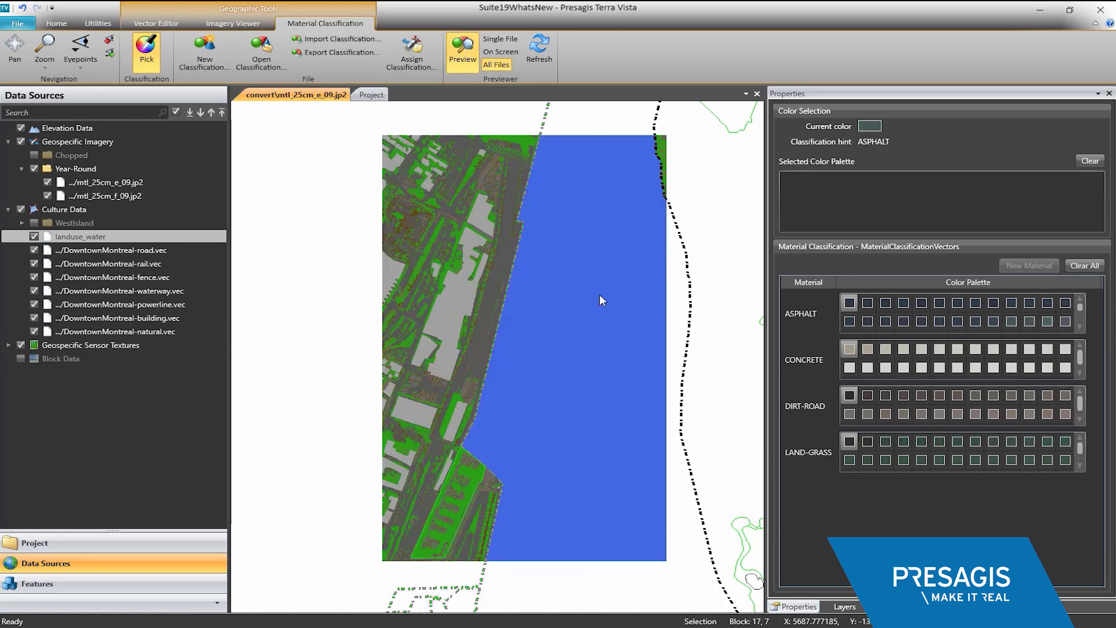
pyautogui.scroll(3, 572, 288)
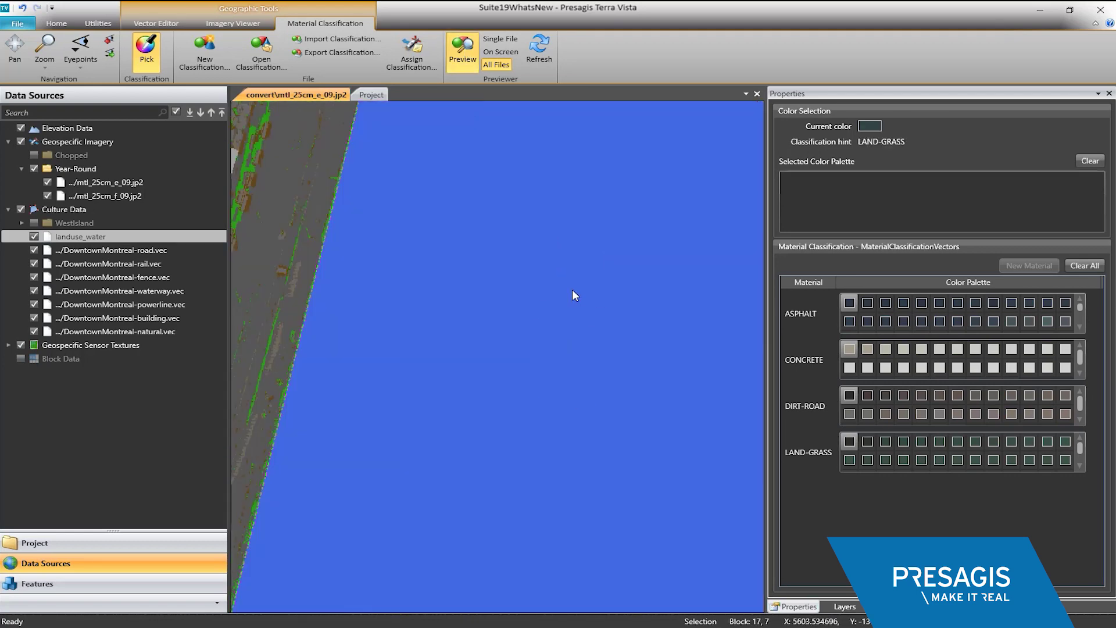
pyautogui.scroll(-5, 573, 291)
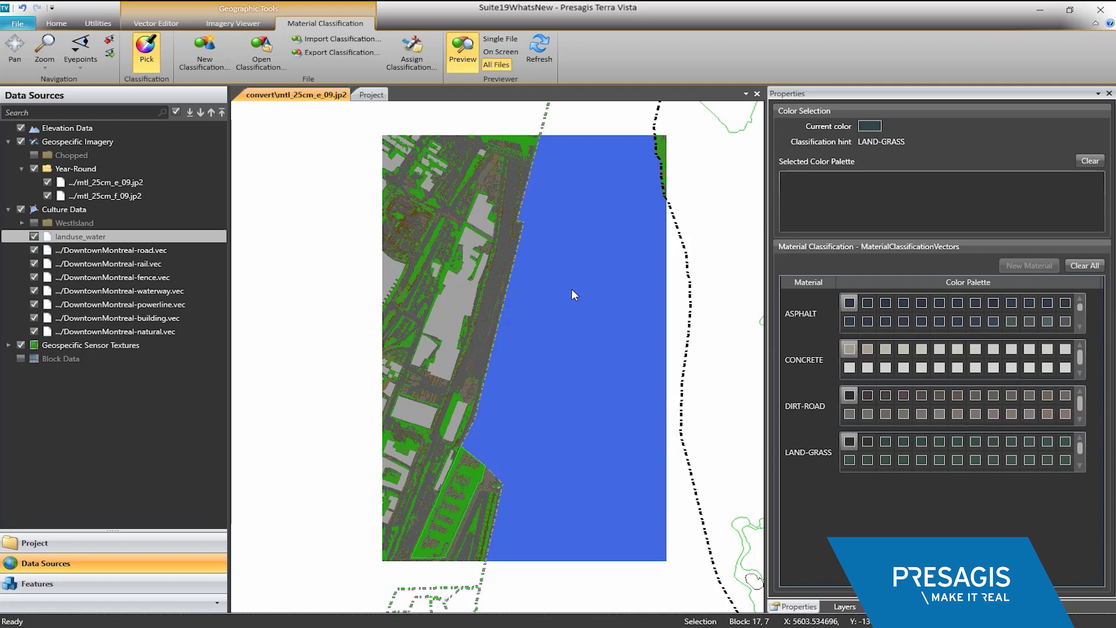
pyautogui.click(464, 295)
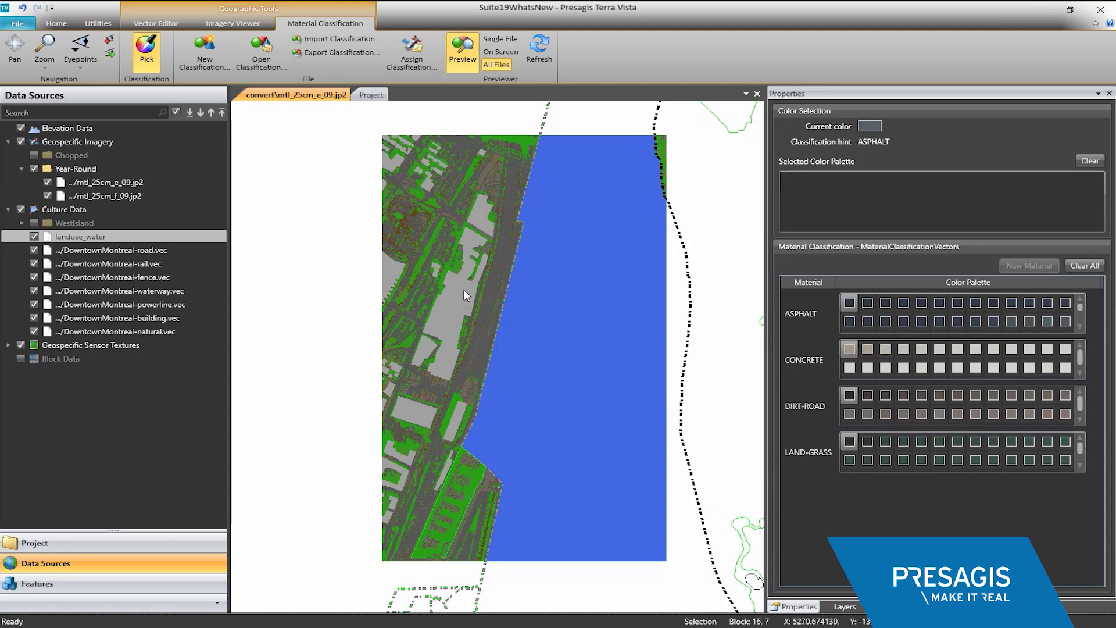
pyautogui.rightClick(117, 319)
# Load DowntownMontreal-building.vec for editing and confirm the Building style uses ROOF-CONCRETE raster material.
pyautogui.click(153, 331)
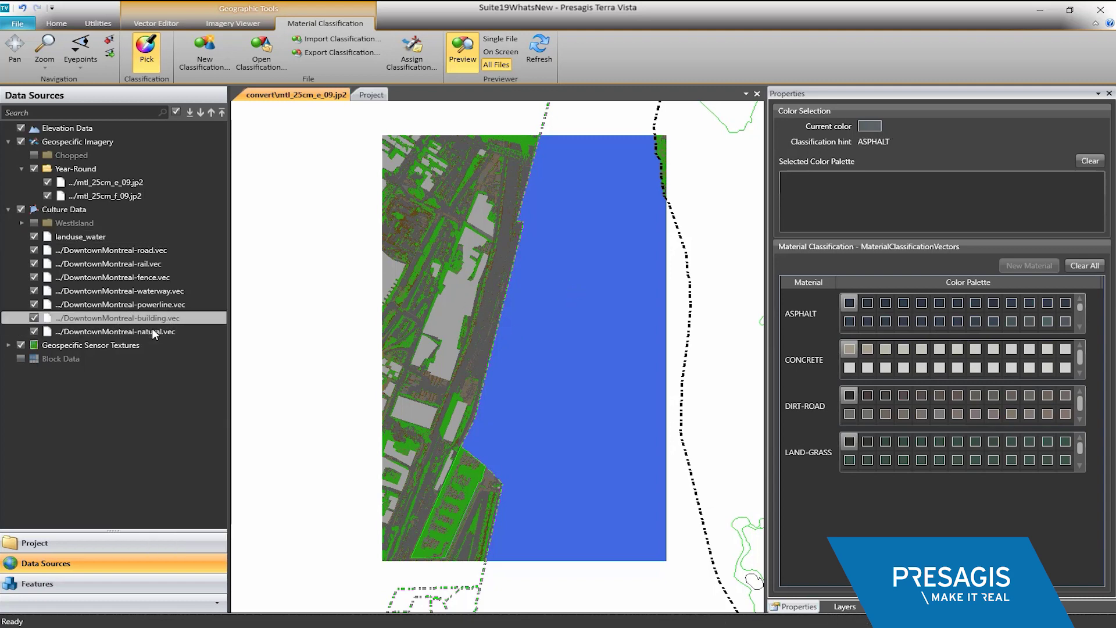
pyautogui.scroll(3, 490, 327)
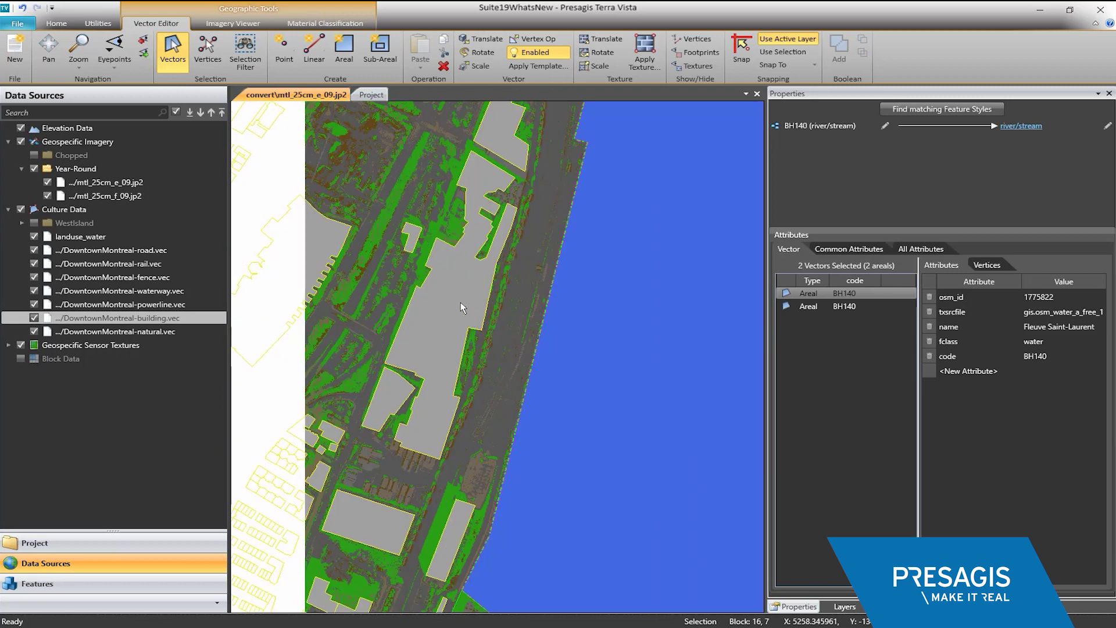
pyautogui.click(490, 327)
pyautogui.click(953, 109)
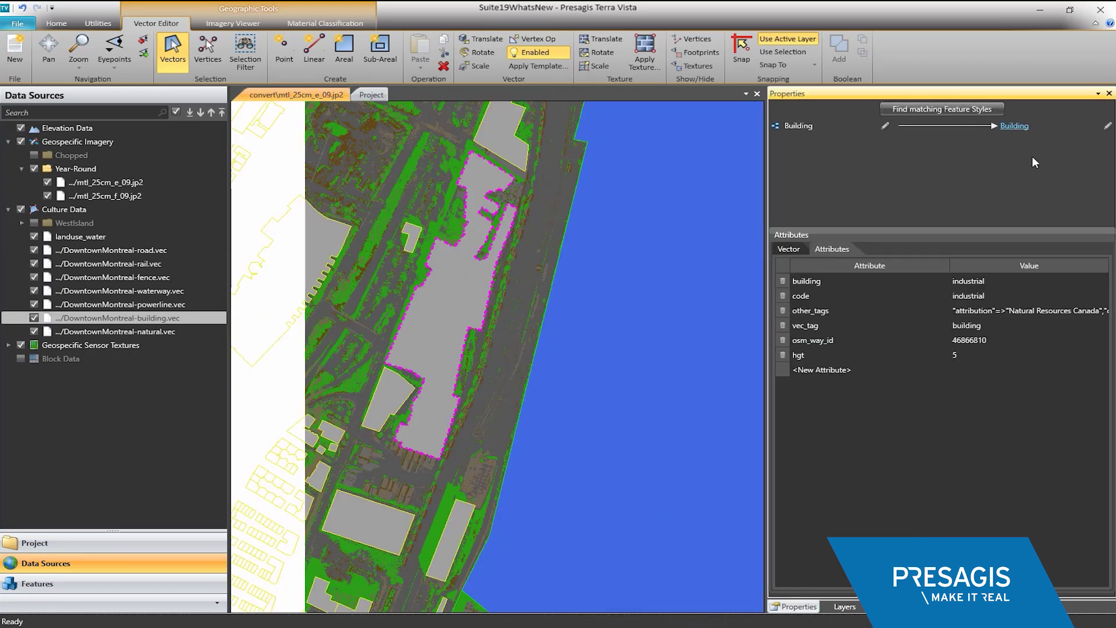
pyautogui.click(1107, 126)
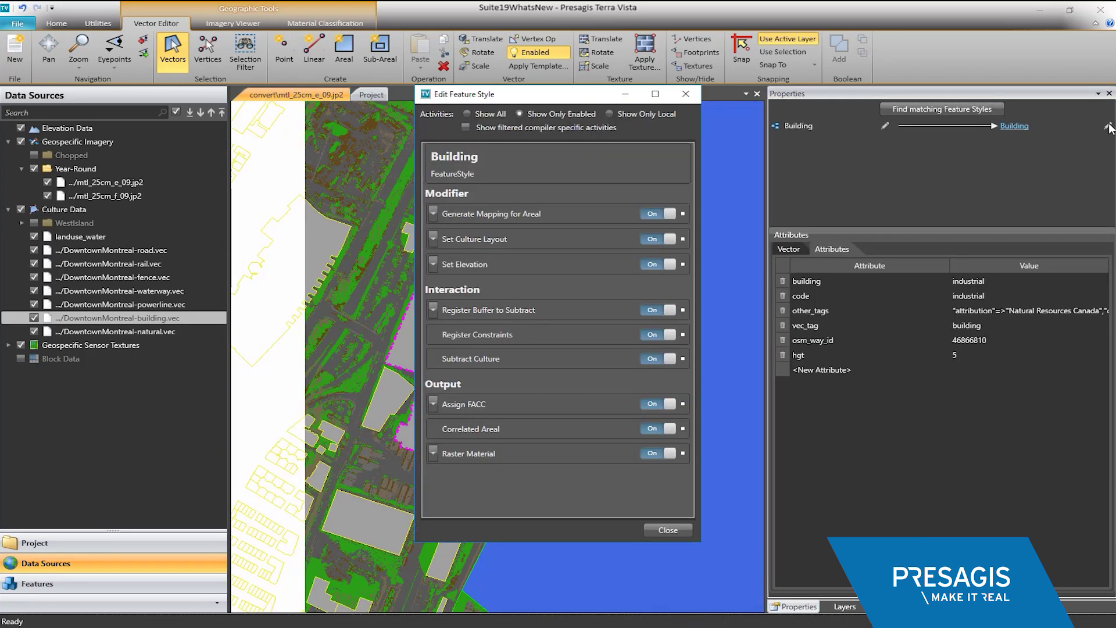
pyautogui.click(433, 454)
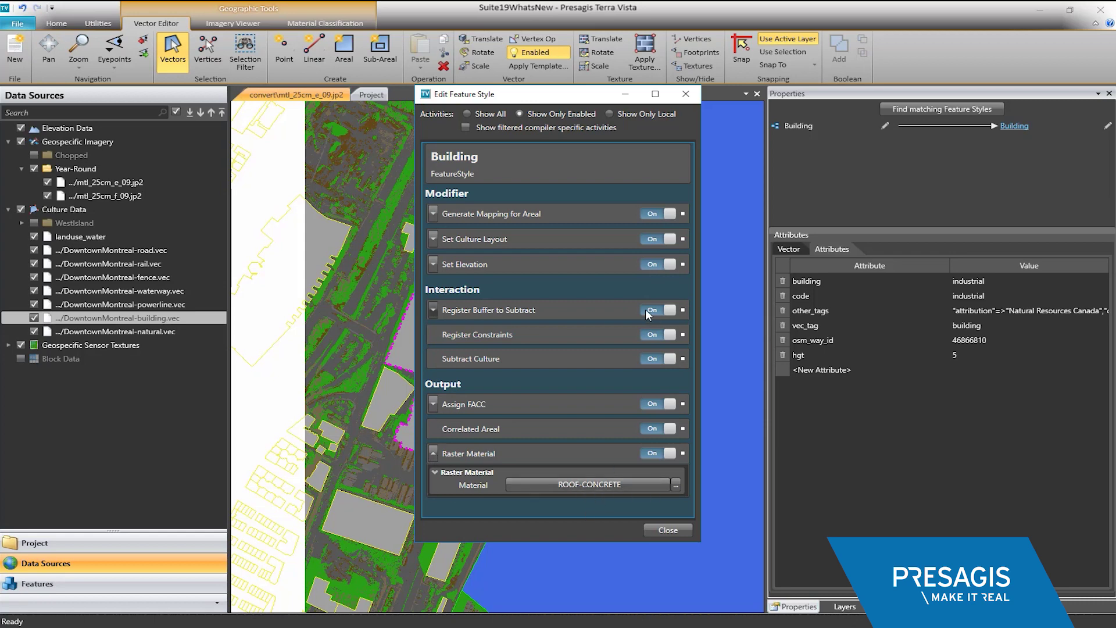
pyautogui.click(686, 93)
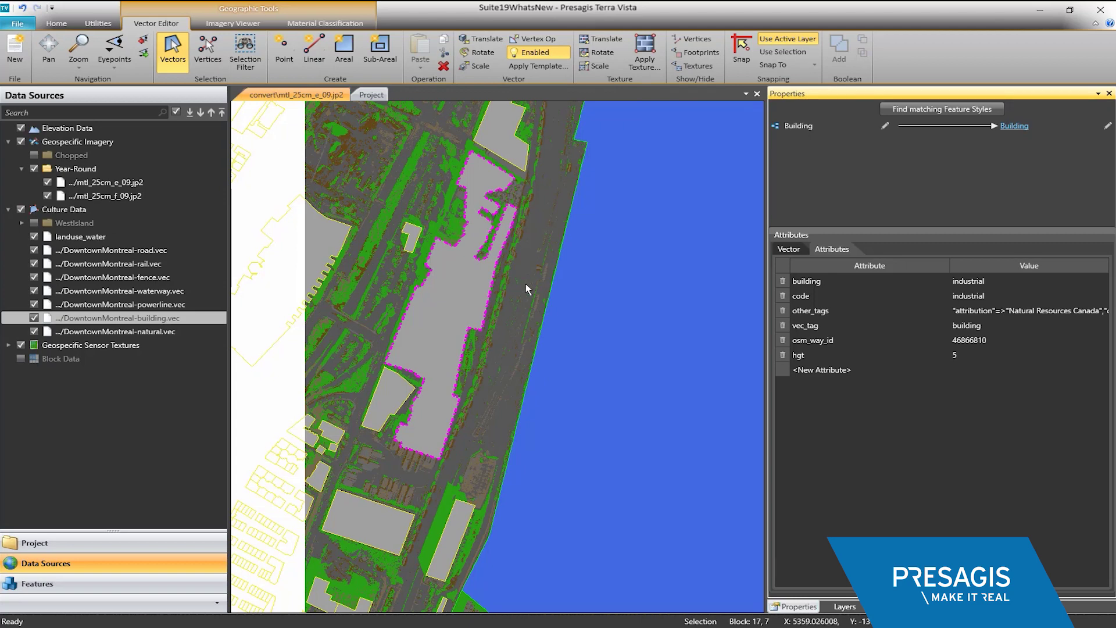
pyautogui.click(599, 368)
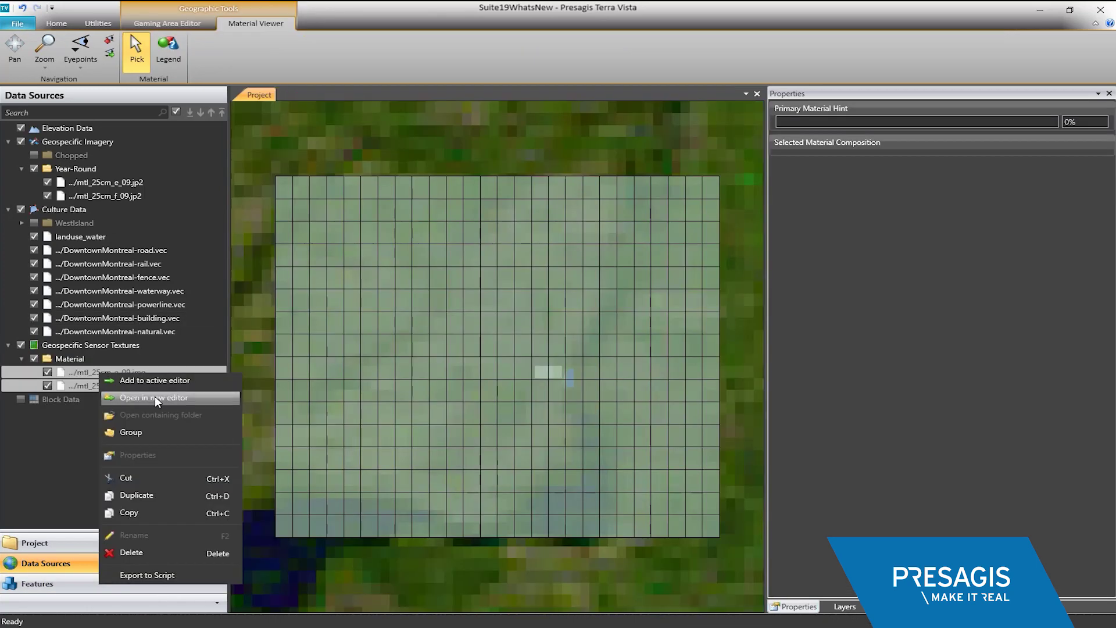
# Open mtl_25cm_e_09.img in a new editor and pick river and building pixels to inspect materials.
pyautogui.click(155, 395)
pyautogui.click(473, 354)
pyautogui.scroll(1, 477, 267)
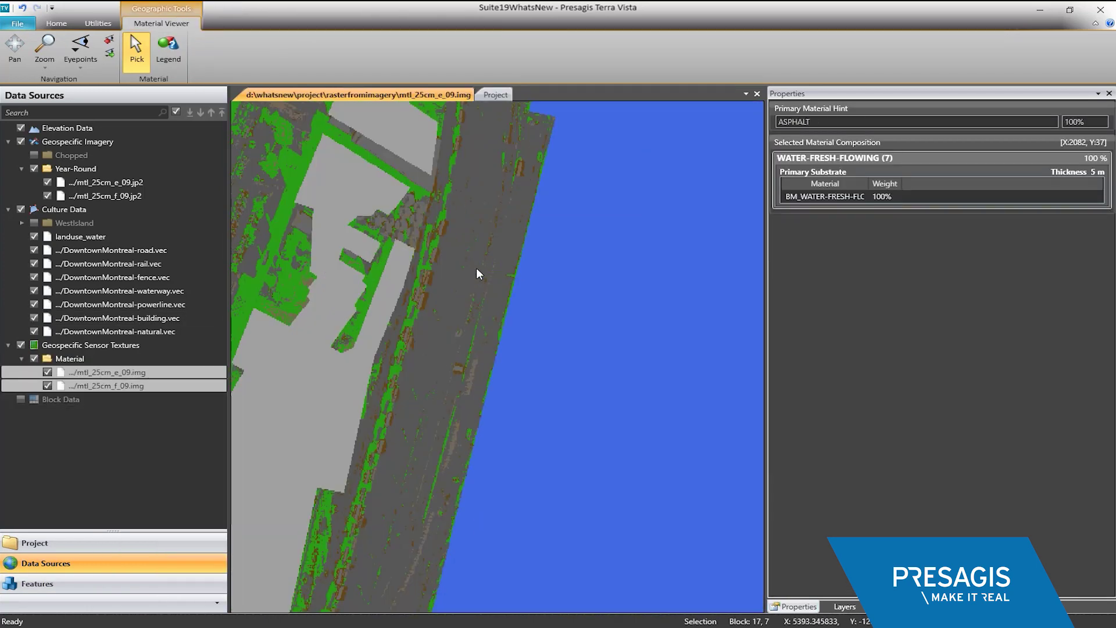
pyautogui.scroll(1, 476, 267)
pyautogui.moveTo(420, 316); pyautogui.dragTo(487, 432)
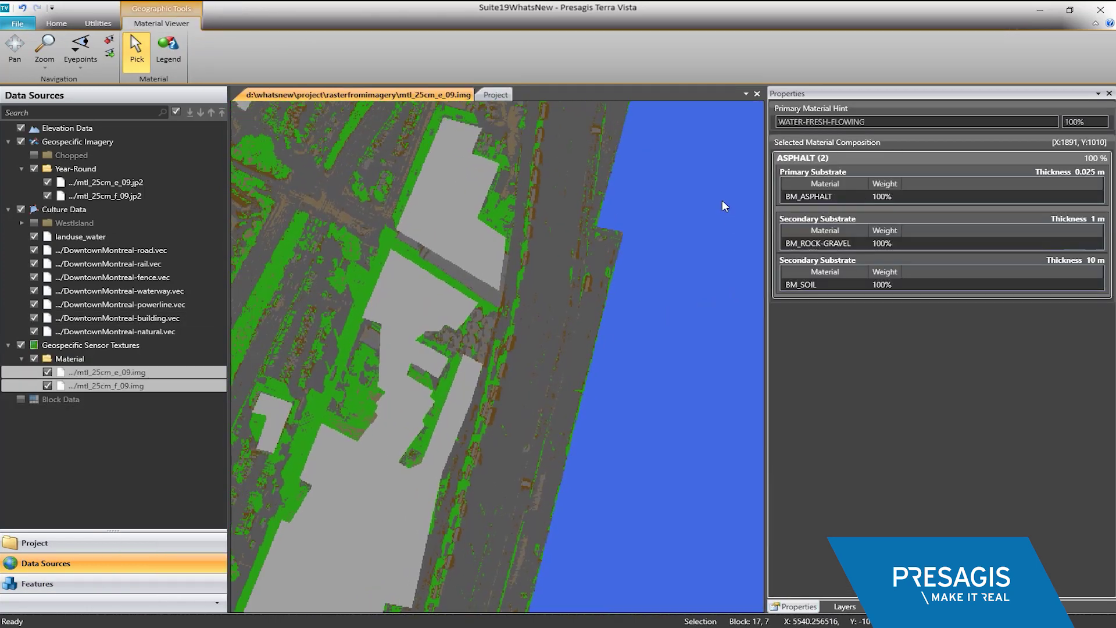